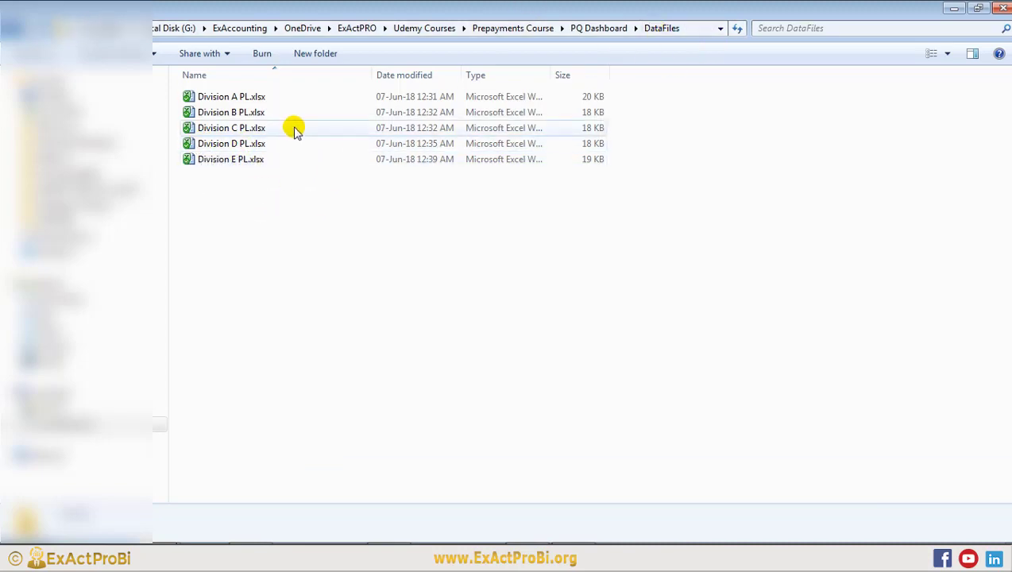
# - Switch to the Power Query Report Dashboard workbook in Excel and refresh all data to bring in the division files
pyautogui.click(207, 520)
pyautogui.click(276, 264)
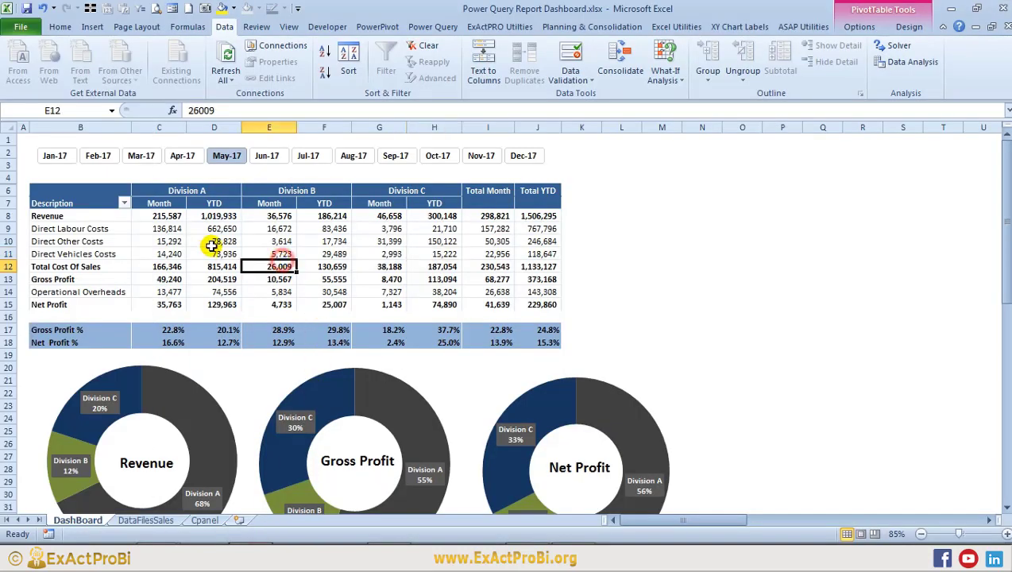
pyautogui.click(225, 59)
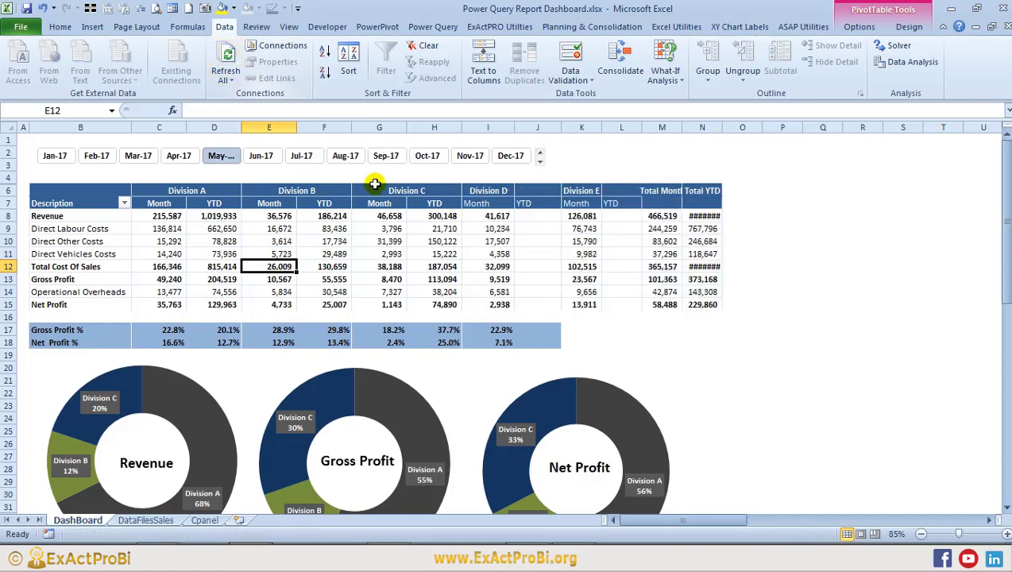
pyautogui.scroll(-3, 658, 347)
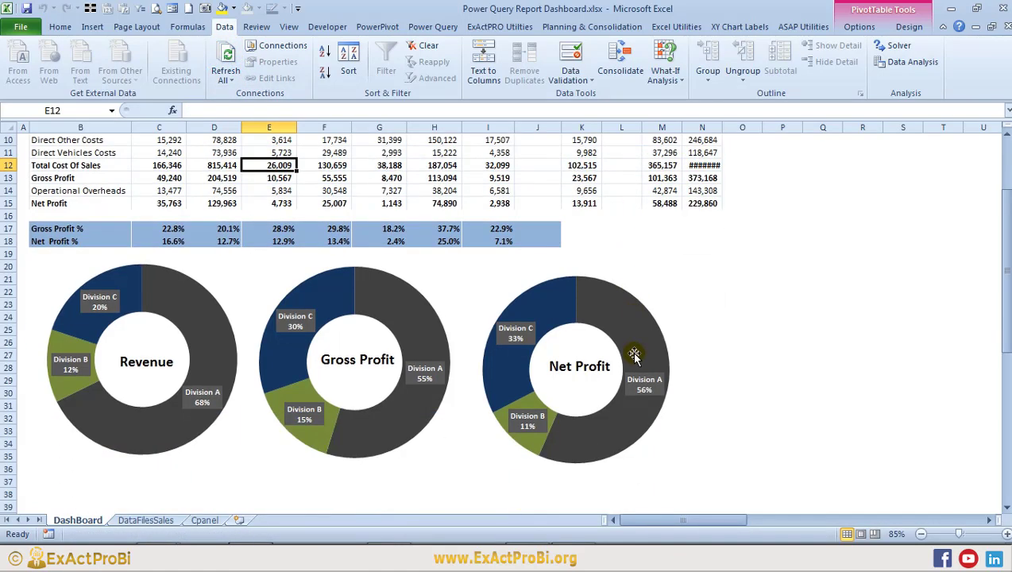
pyautogui.scroll(3, 665, 363)
# - On the DataFilesSales sheet, fill the CumAmount formula down from Division C's Nov-17 Net Profit row
pyautogui.click(170, 518)
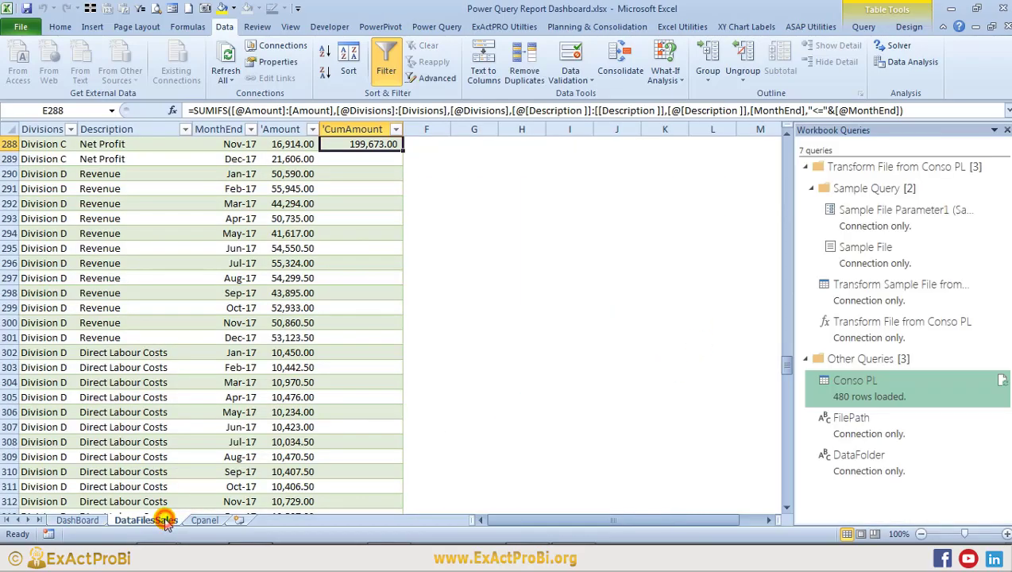
pyautogui.click(316, 307)
pyautogui.scroll(6, 320, 309)
pyautogui.scroll(20, 320, 310)
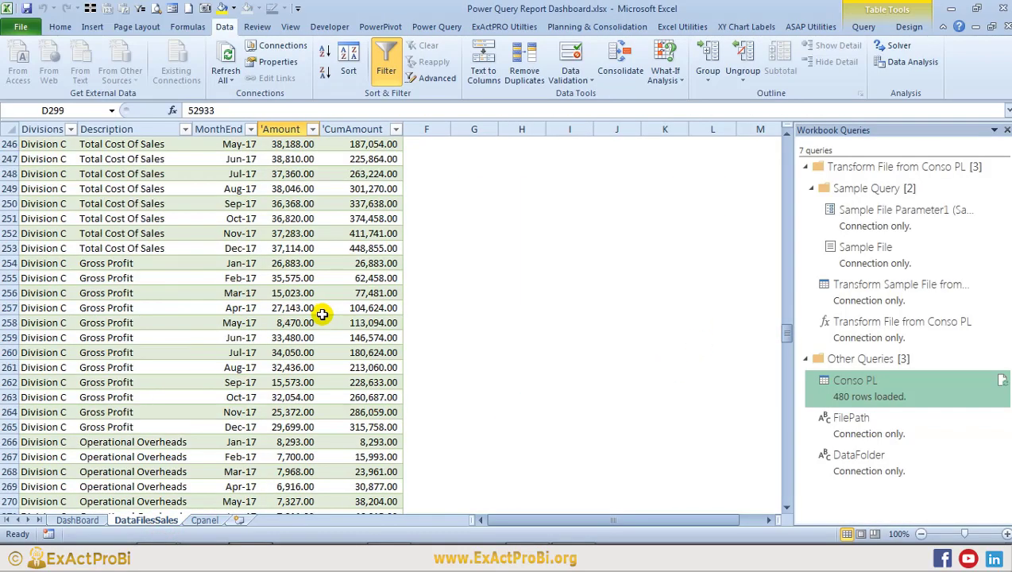
pyautogui.moveTo(786, 269); pyautogui.dragTo(747, 355)
pyautogui.click(393, 337)
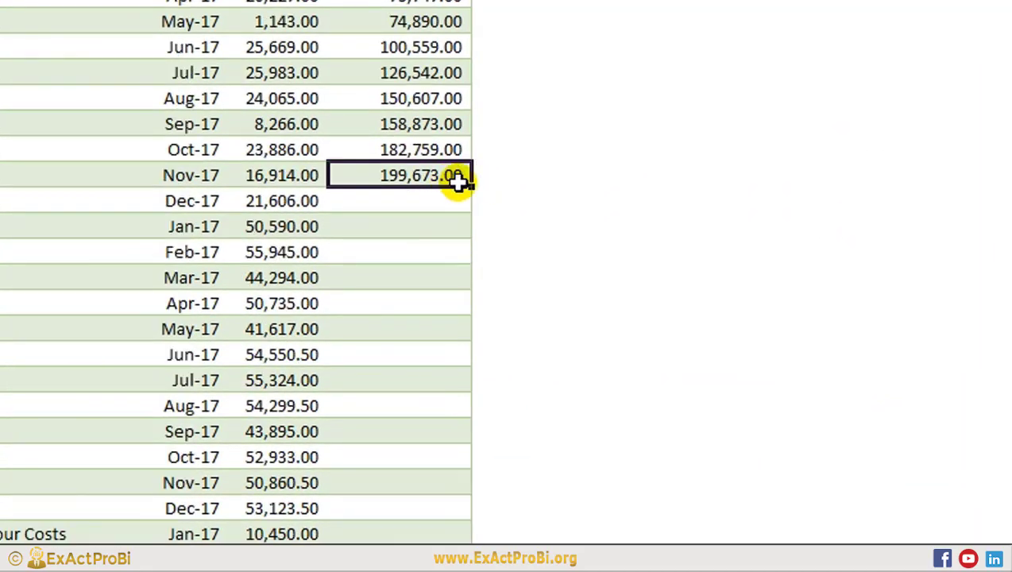
pyautogui.doubleClick(473, 186)
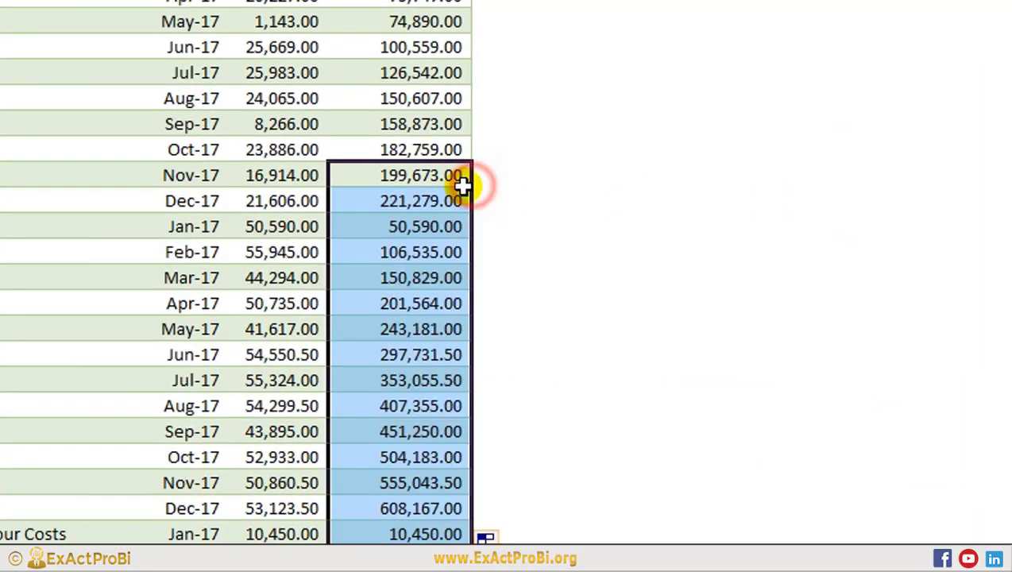
# - Extend the CumAmount formula to the table's last row, the final Dec-17 entry
pyautogui.scroll(-20, 396, 222)
pyautogui.scroll(-20, 396, 227)
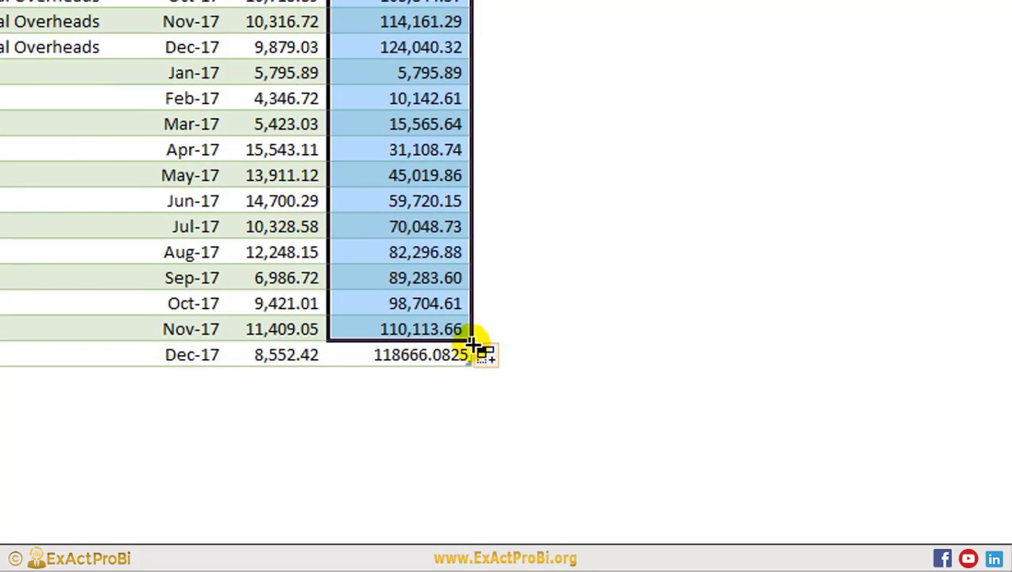
pyautogui.doubleClick(472, 341)
pyautogui.click(433, 298)
pyautogui.scroll(10, 378, 233)
pyautogui.scroll(10, 378, 233)
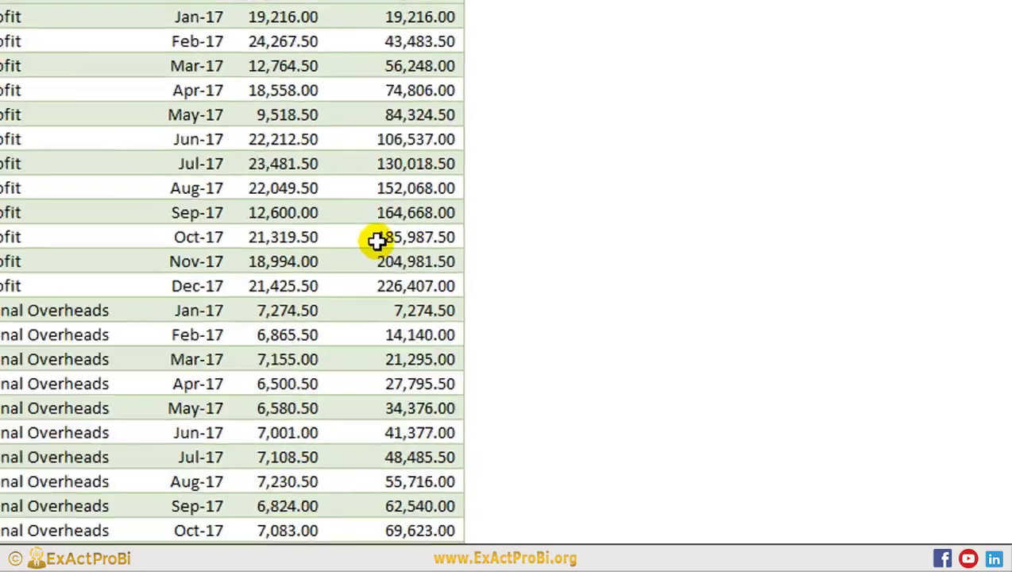
# - Refresh all data on the DashBoard sheet and autofit the Total Month and Total YTD columns
pyautogui.click(77, 520)
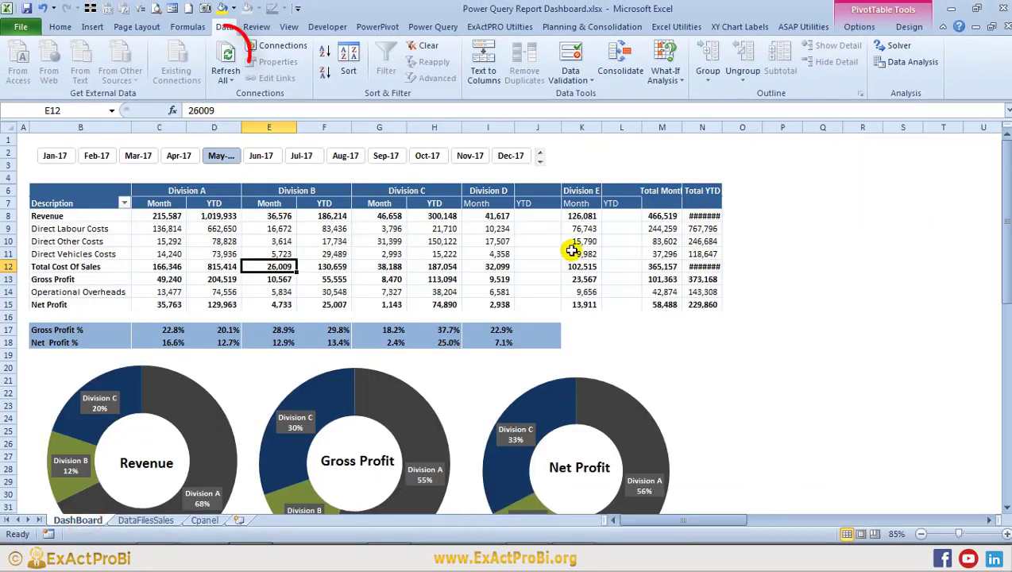
pyautogui.click(547, 241)
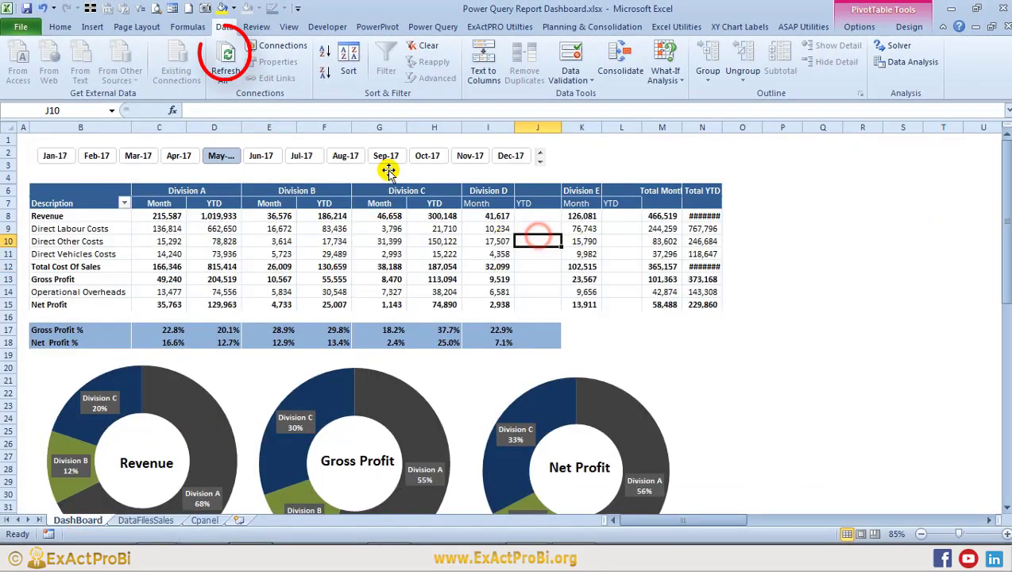
pyautogui.click(225, 51)
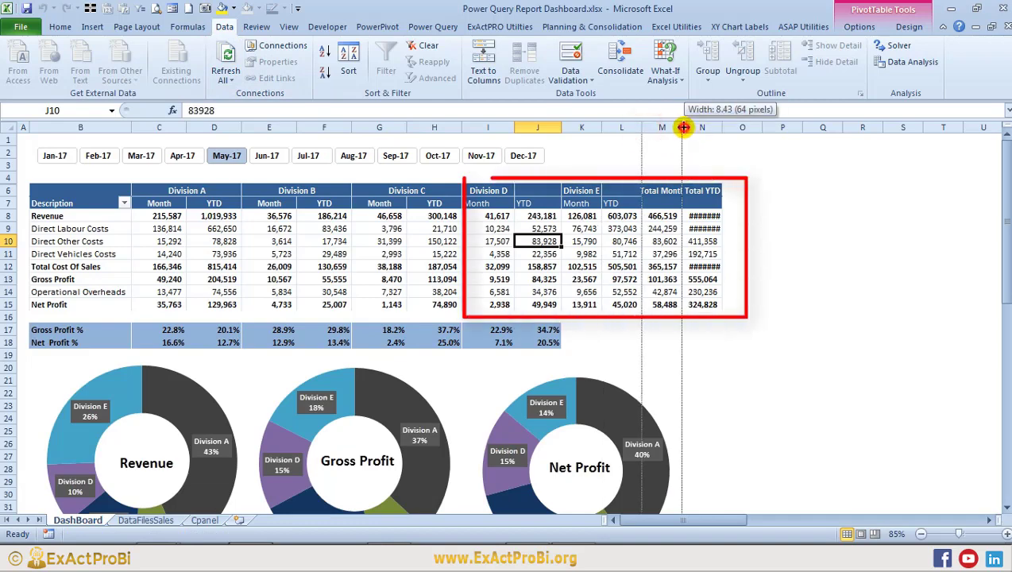
pyautogui.doubleClick(682, 127)
pyautogui.doubleClick(731, 129)
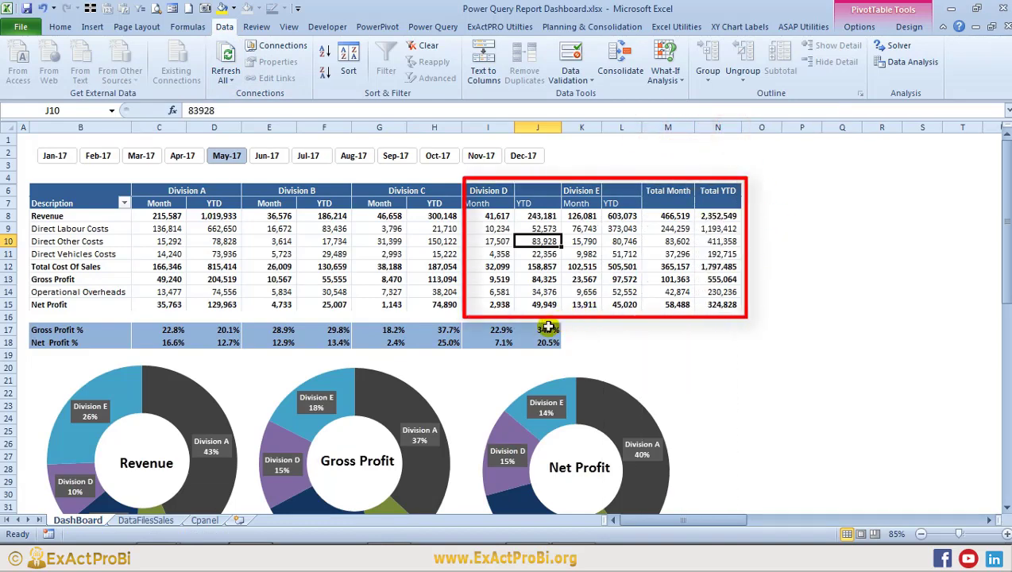
# - Copy the Gross Profit % and Net Profit % formulas from J17:J18 across to K17:N18
pyautogui.moveTo(548, 327); pyautogui.dragTo(644, 346)
pyautogui.hotkey('ctrl', 'z')
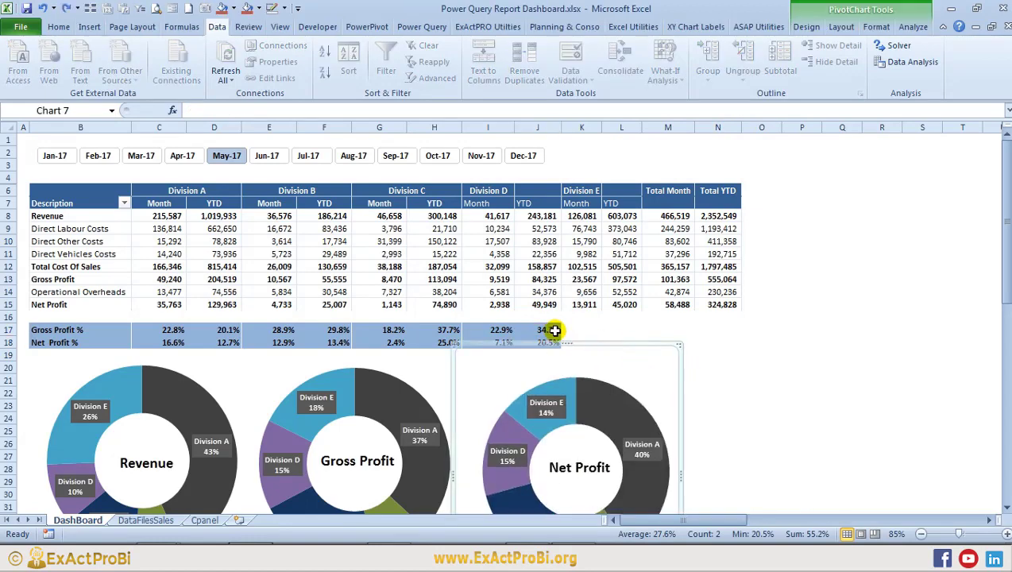
pyautogui.moveTo(554, 330); pyautogui.dragTo(556, 354)
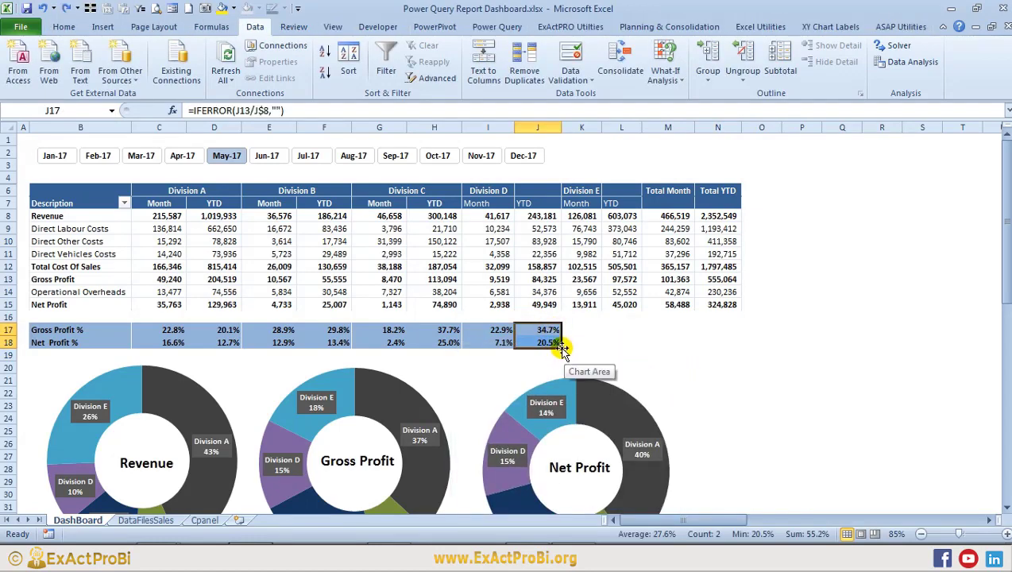
pyautogui.hotkey('ctrl', 'c')
pyautogui.press('Right')
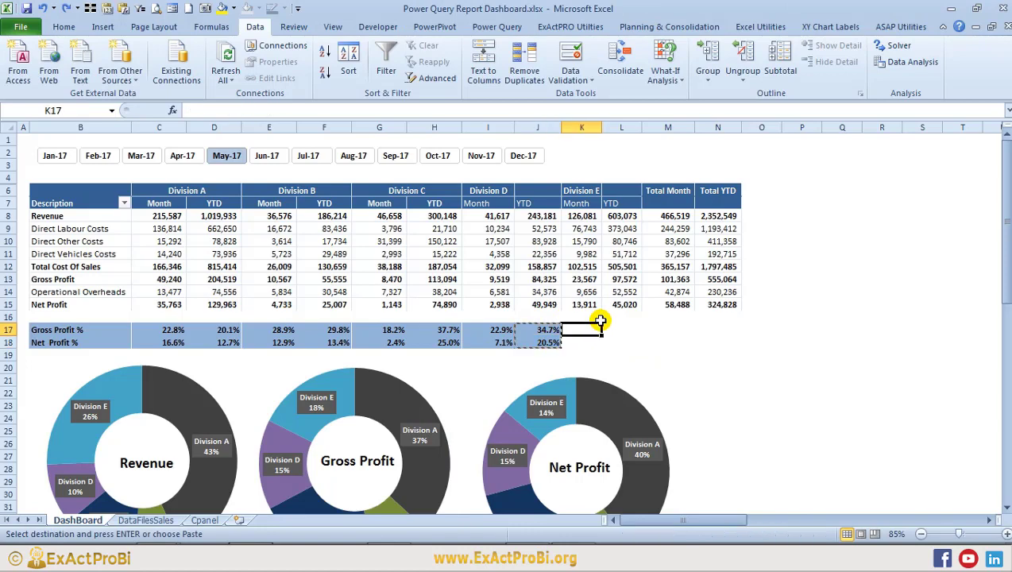
pyautogui.hotkey('shift', 'Down')
pyautogui.hotkey('shift', 'Right')
pyautogui.hotkey('shift', 'Right')
pyautogui.hotkey('shift', 'Right')
pyautogui.press('Return')
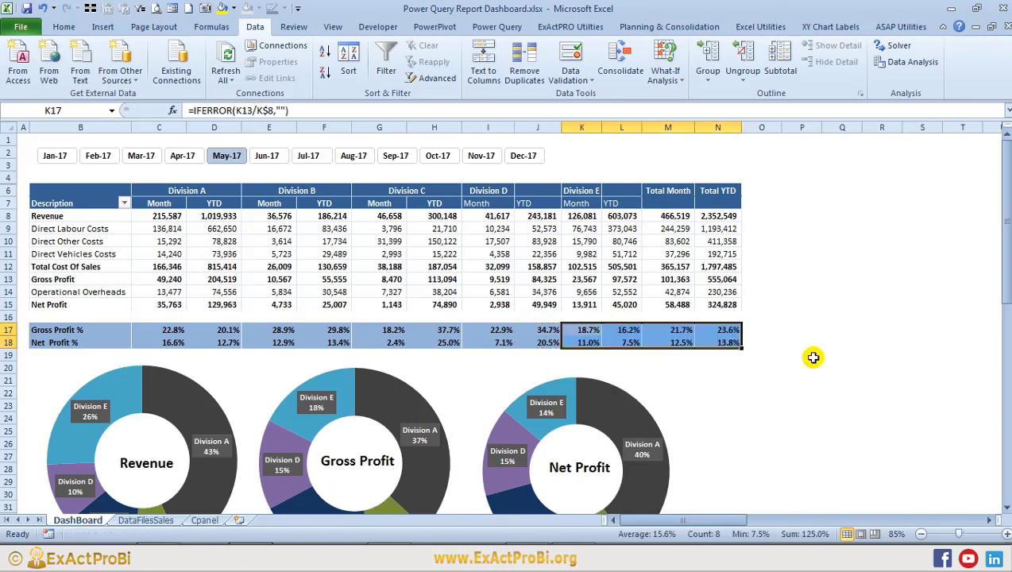
pyautogui.click(811, 318)
pyautogui.click(266, 267)
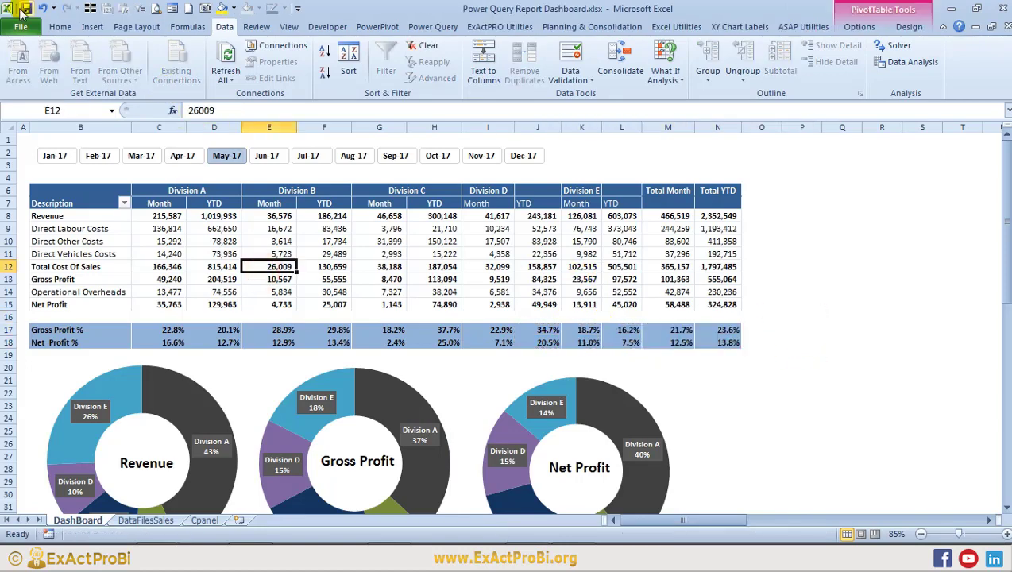
# - Filter the dashboard by each month in turn from Jan-17 to May-17 to check the report
pyautogui.click(54, 155)
pyautogui.click(97, 156)
pyautogui.click(141, 156)
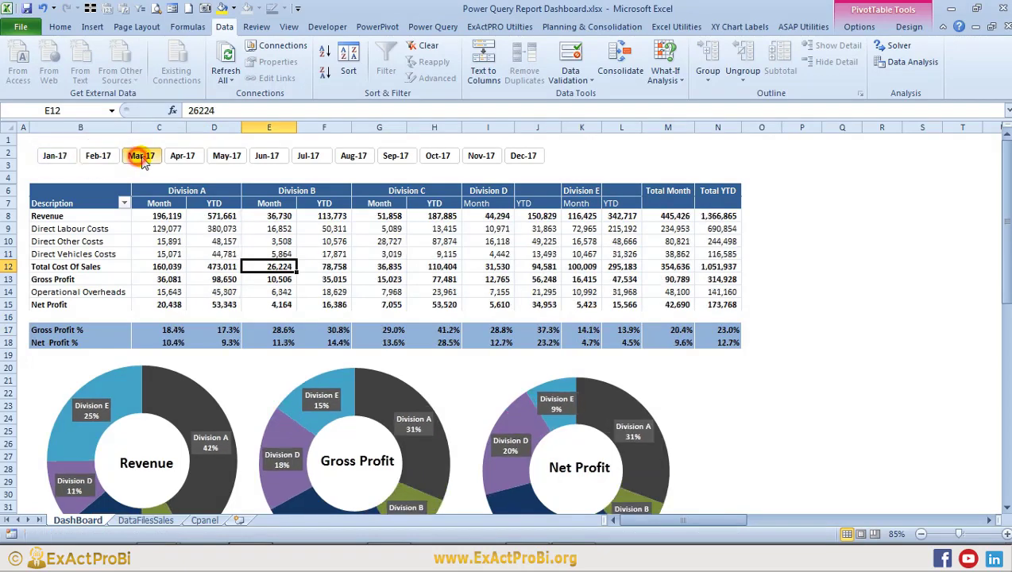
pyautogui.click(182, 156)
pyautogui.click(225, 157)
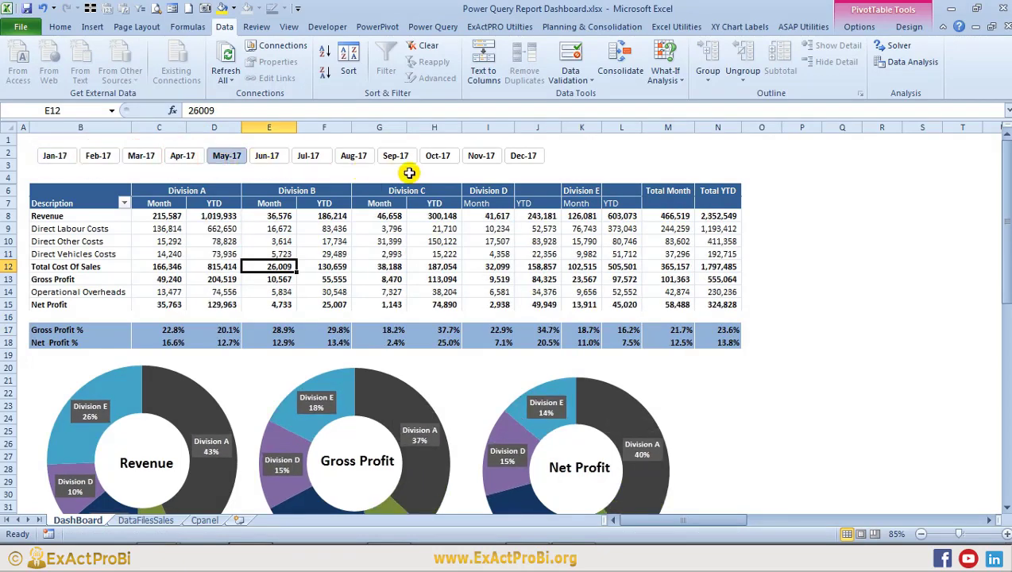
# - Copy the Division A header formatting in C6:D7 onto the Division B to Division E headers with Format Painter
pyautogui.moveTo(164, 191); pyautogui.dragTo(199, 205)
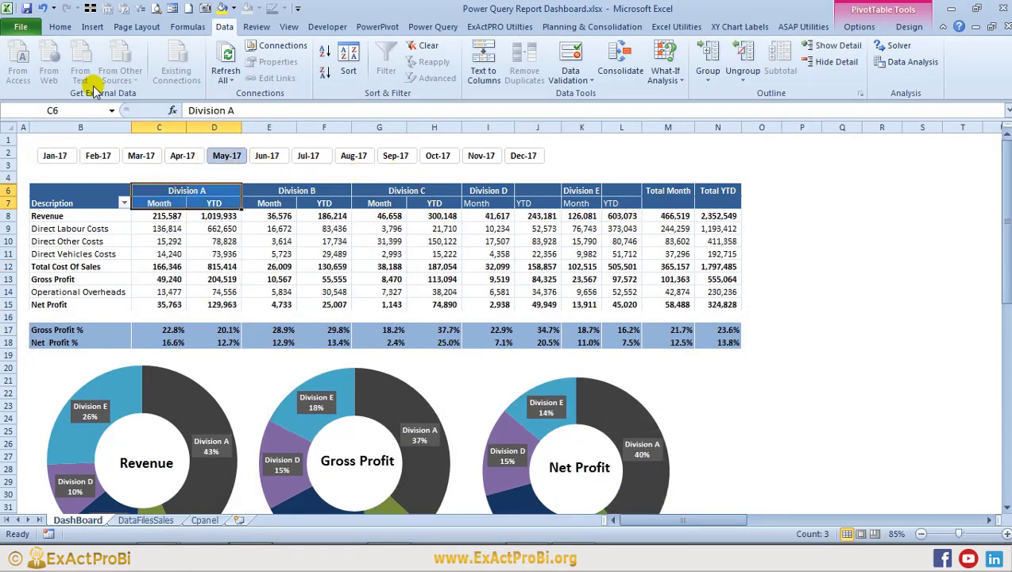
pyautogui.click(64, 27)
pyautogui.click(73, 78)
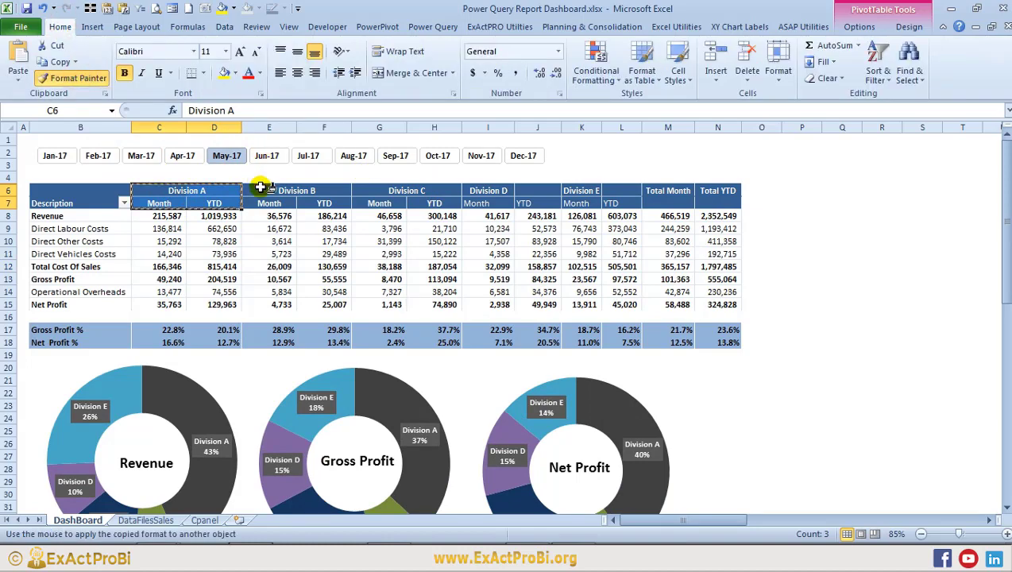
pyautogui.moveTo(260, 187); pyautogui.dragTo(564, 208)
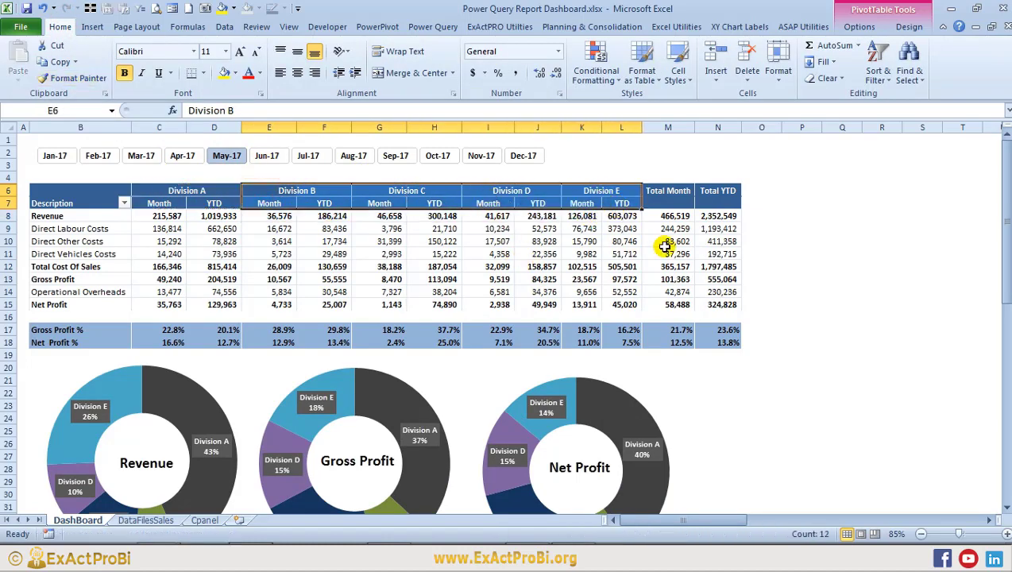
pyautogui.click(707, 240)
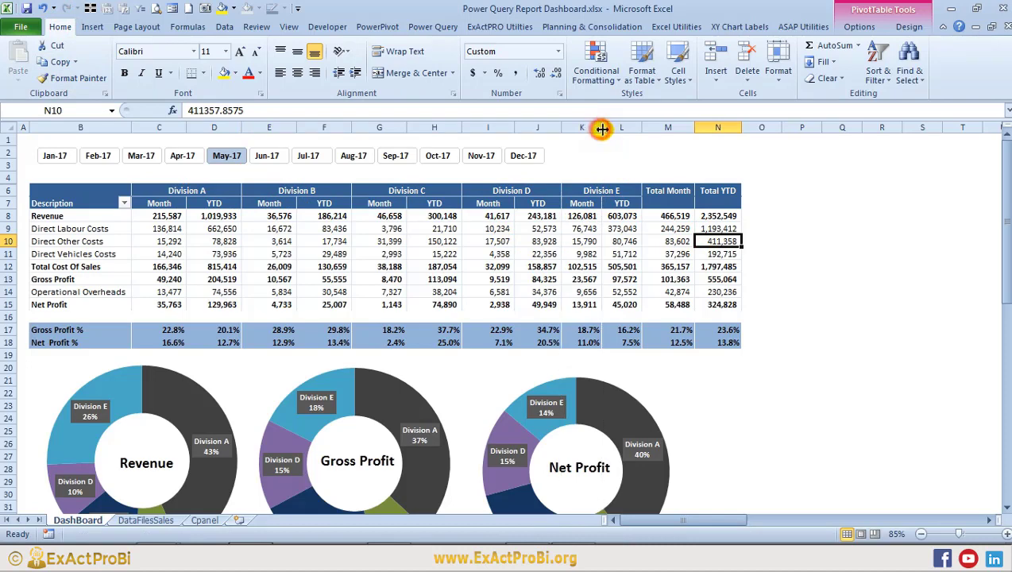
# - Move the Net Profit donut chart slightly upward towards the level of the Gross Profit chart
pyautogui.scroll(-5, 327, 310)
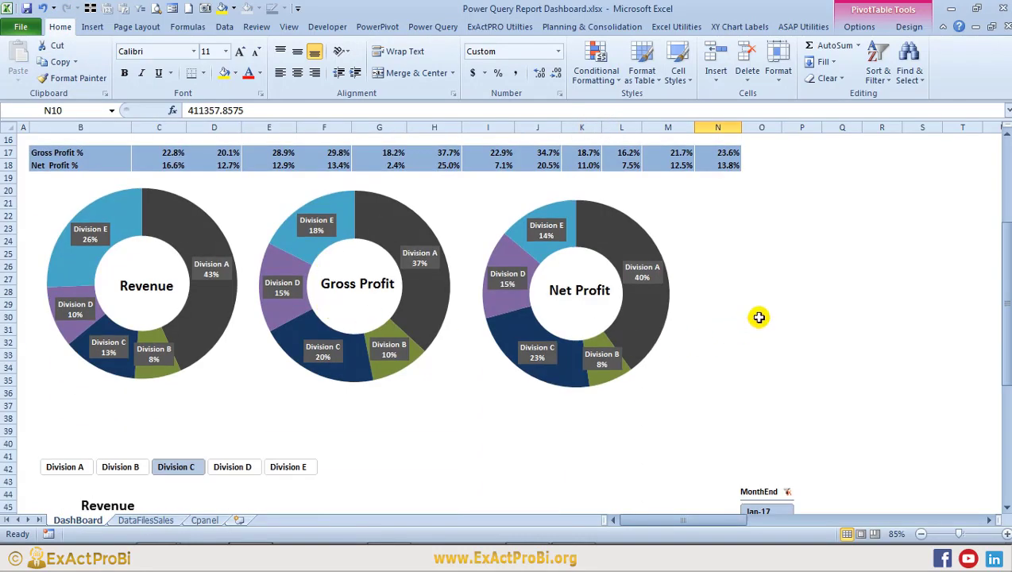
pyautogui.scroll(3, 753, 318)
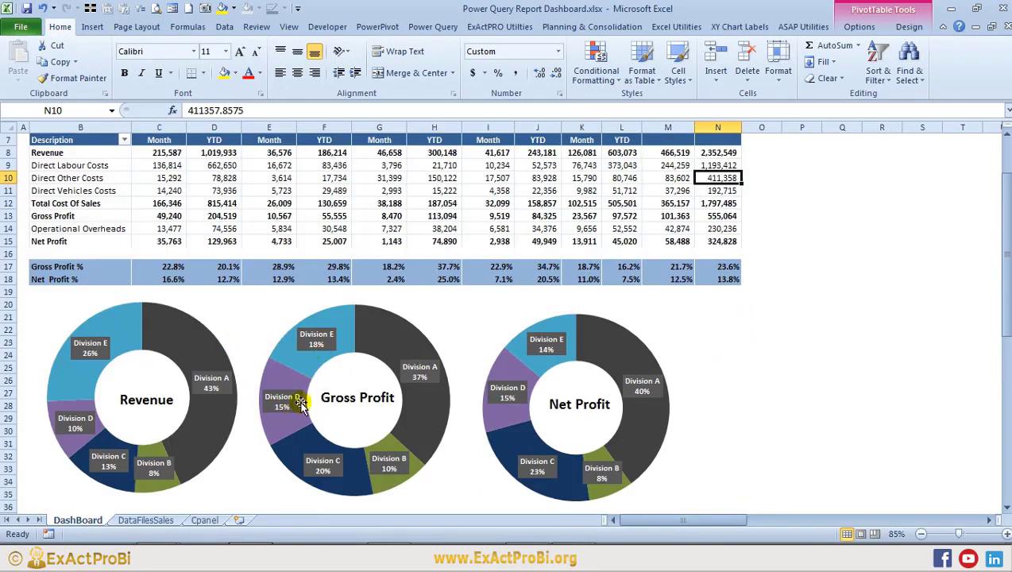
pyautogui.scroll(-2, 105, 385)
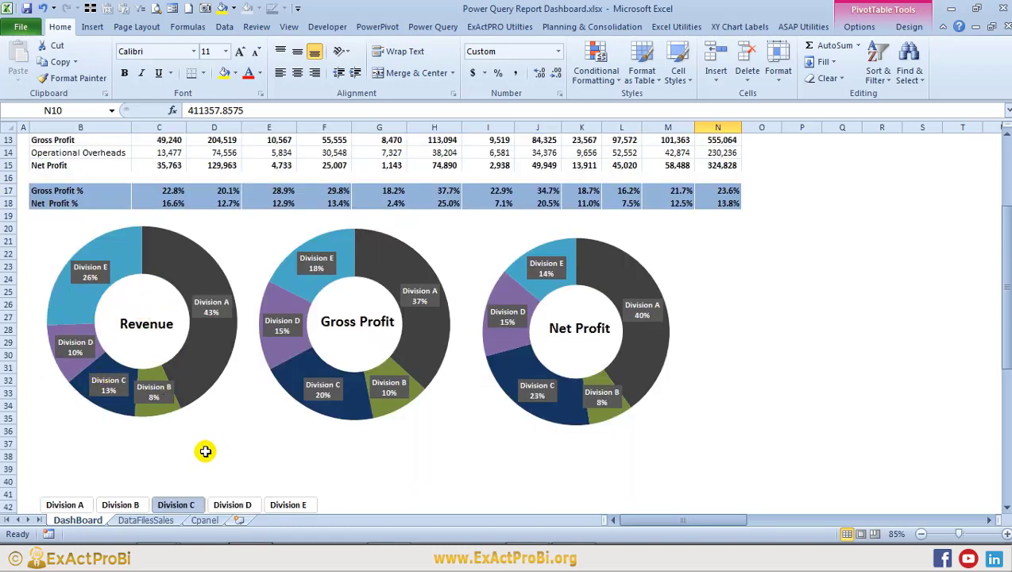
pyautogui.scroll(3, 511, 327)
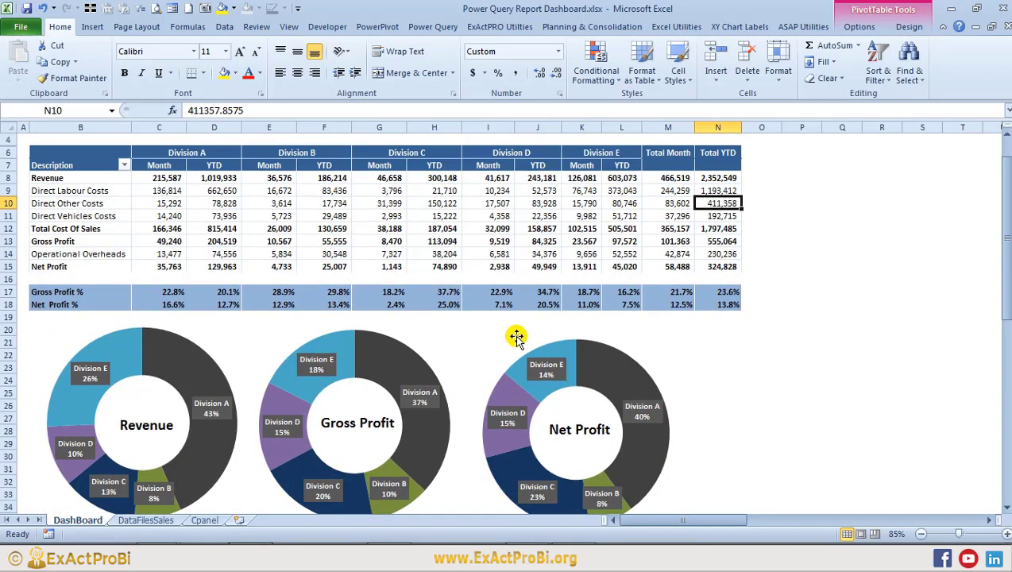
pyautogui.click(639, 343)
pyautogui.moveTo(641, 314); pyautogui.dragTo(645, 302)
pyautogui.press('Escape')
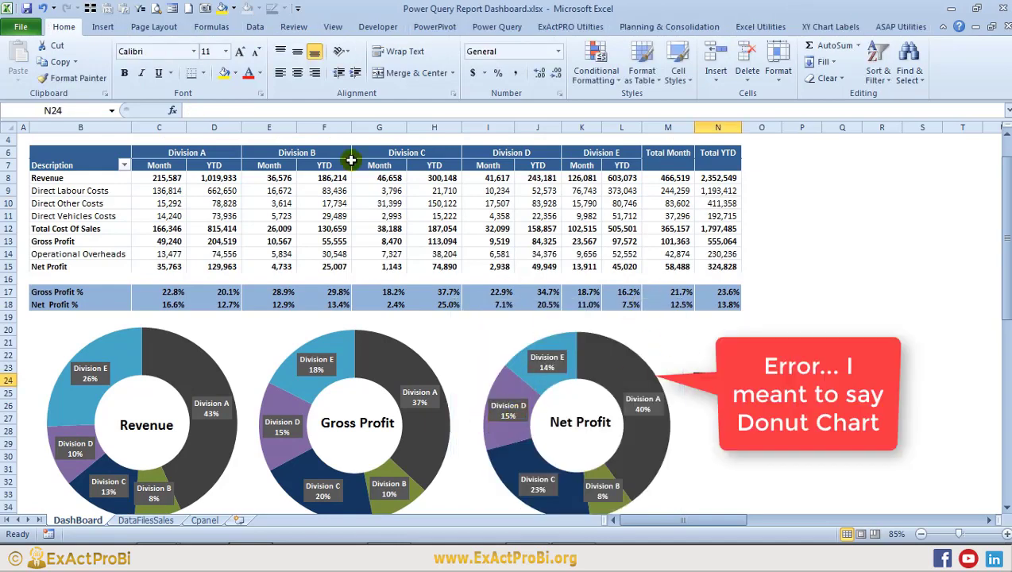
# - Filter the dashboard month by month from Apr-17 to Oct-17, finish on Dec-17, and widen Division E's YTD column
pyautogui.scroll(1, 208, 229)
pyautogui.click(182, 156)
pyautogui.click(226, 156)
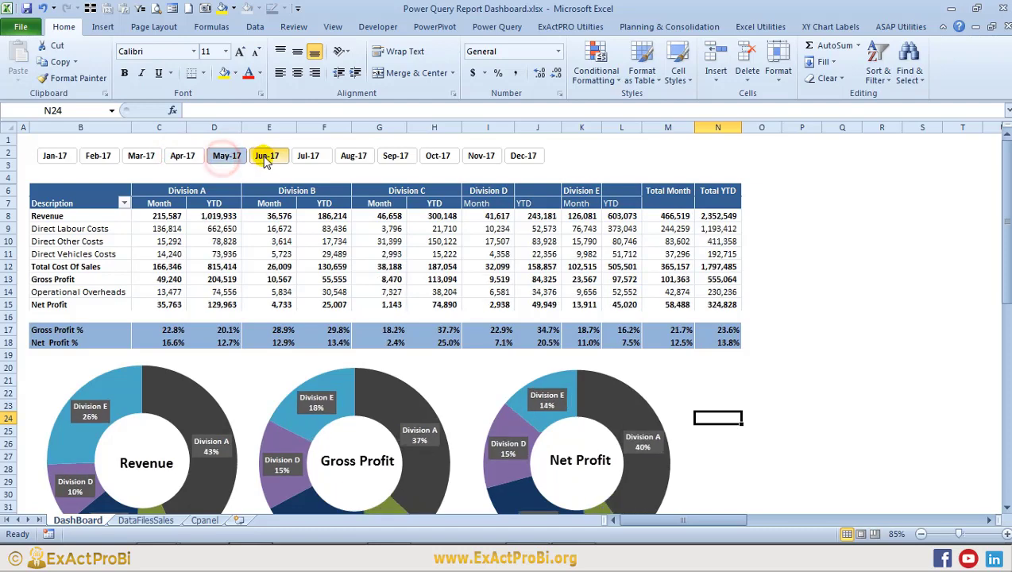
pyautogui.click(267, 155)
pyautogui.click(307, 157)
pyautogui.click(354, 156)
pyautogui.click(395, 156)
pyautogui.click(438, 155)
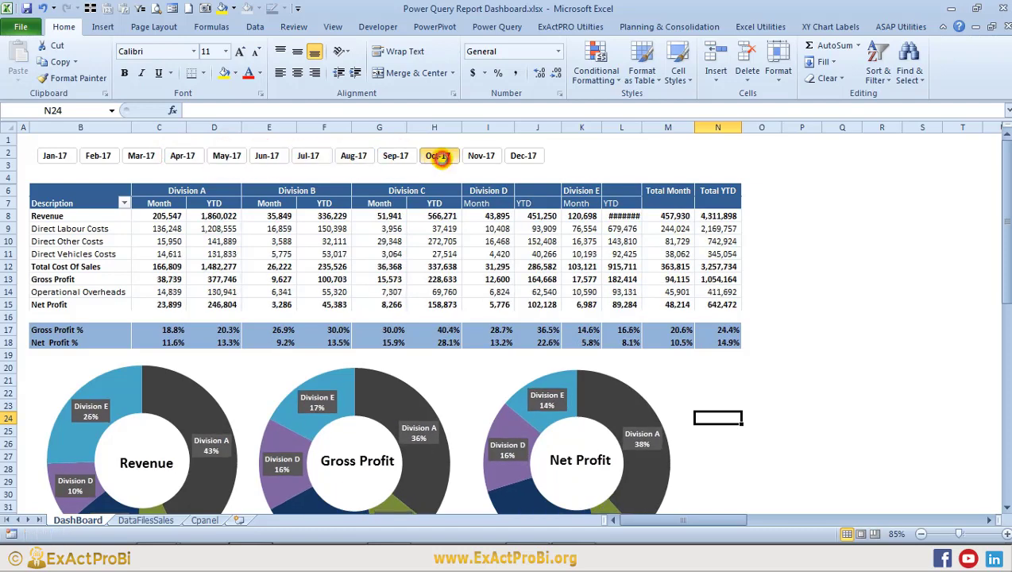
pyautogui.click(522, 156)
pyautogui.moveTo(642, 129); pyautogui.dragTo(650, 128)
# - Center the Division D header across I6:J6 with the Center Across Selection alignment
pyautogui.moveTo(581, 203); pyautogui.dragTo(616, 200)
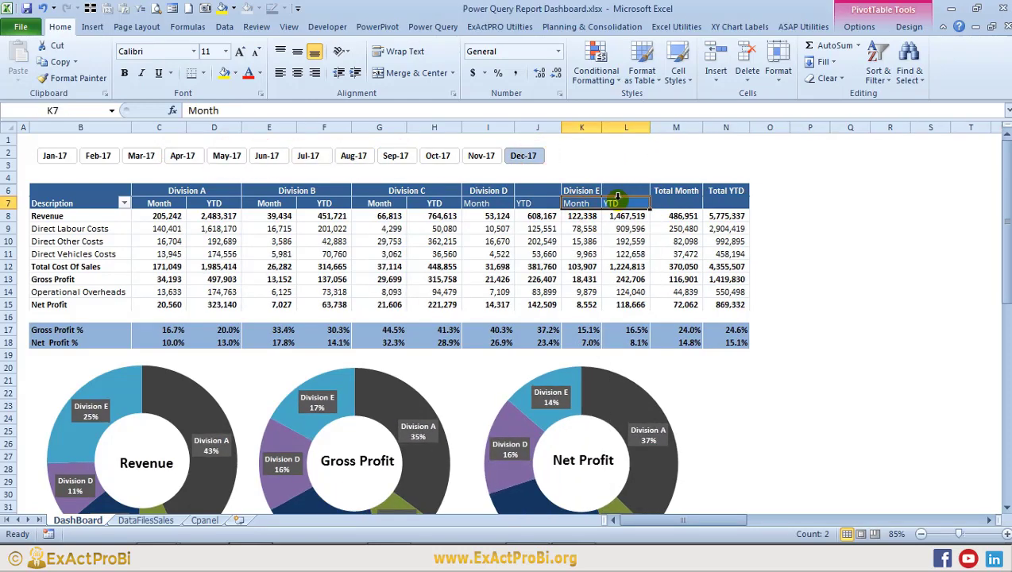
pyautogui.moveTo(488, 203); pyautogui.dragTo(614, 191)
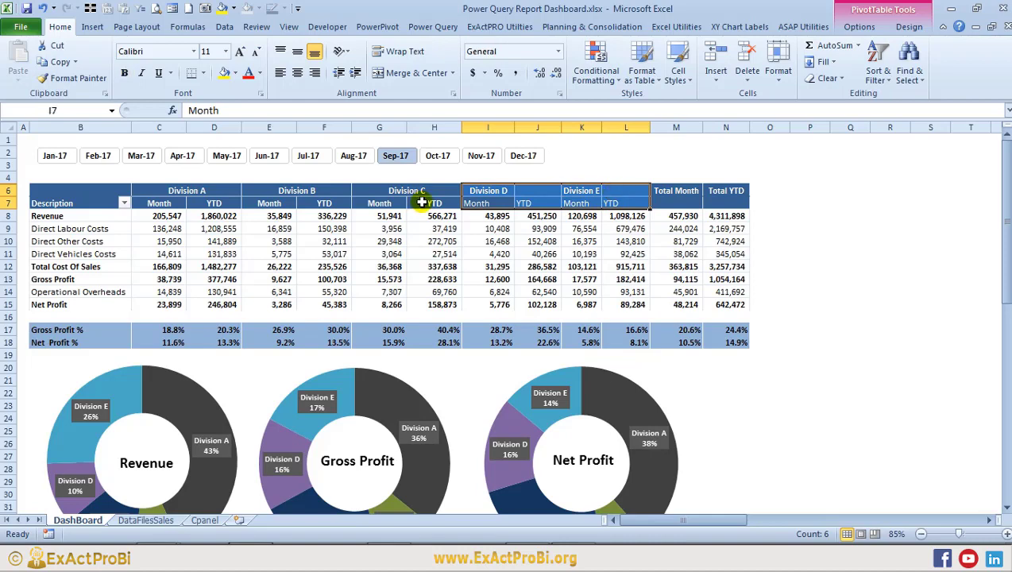
pyautogui.click(507, 194)
pyautogui.hotkey('ctrl', '1')
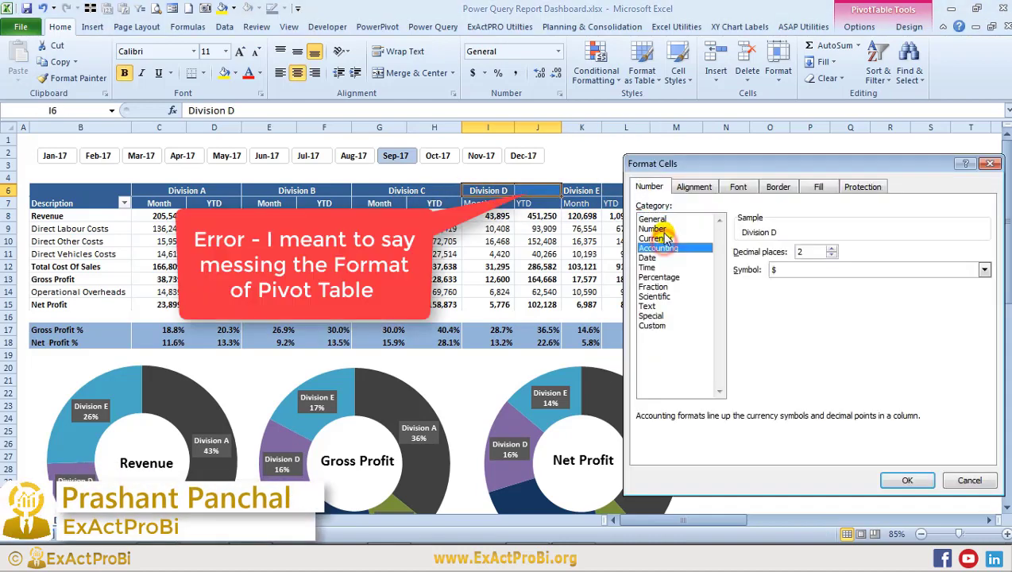
pyautogui.click(681, 194)
pyautogui.click(691, 235)
pyautogui.click(679, 302)
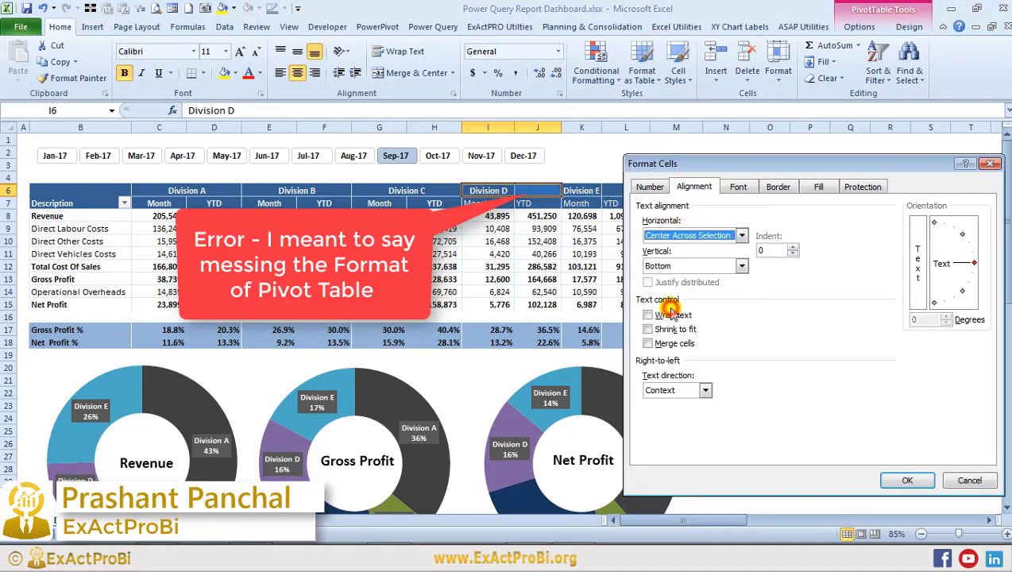
pyautogui.click(905, 480)
# - Center the Division E header across K6:L6 with Center Across Selection, and bold and center its Month and YTD labels
pyautogui.moveTo(488, 204)
pyautogui.mouseDown()
pyautogui.moveTo(541, 208)
pyautogui.moveTo(612, 193)
pyautogui.mouseUp()
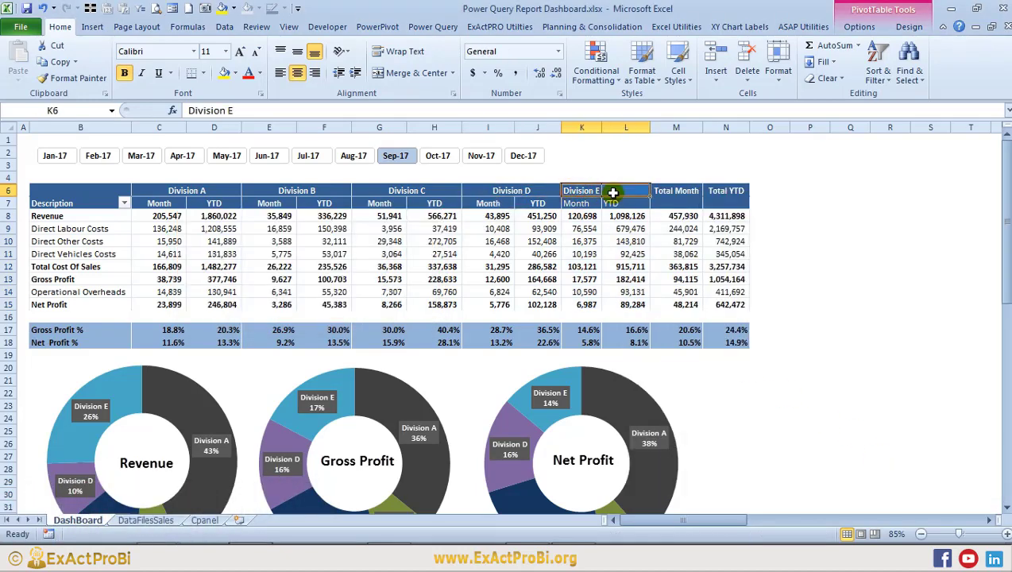
pyautogui.hotkey('ctrl', '1')
pyautogui.click(691, 235)
pyautogui.click(679, 303)
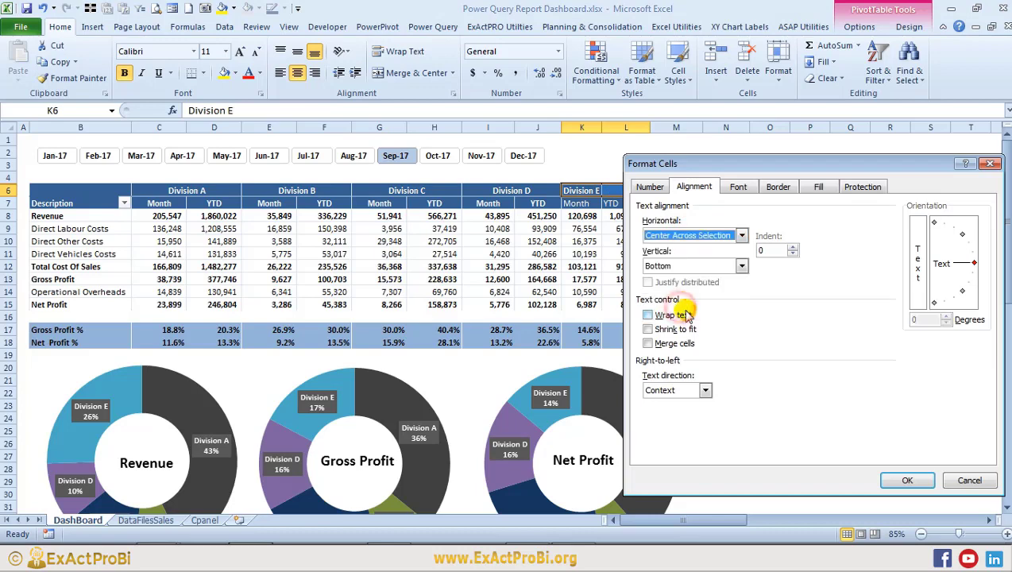
pyautogui.click(903, 479)
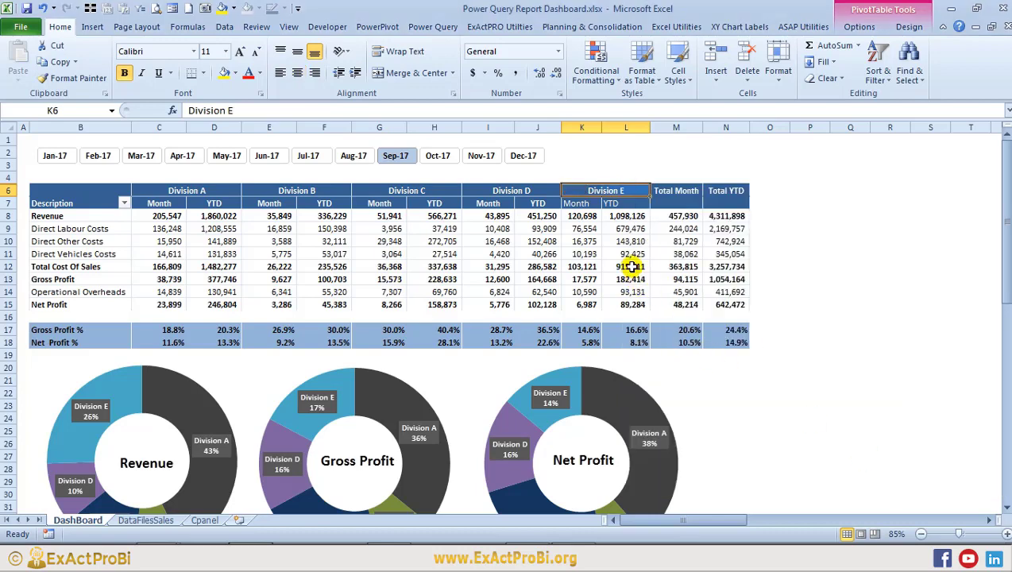
pyautogui.moveTo(584, 204); pyautogui.dragTo(615, 203)
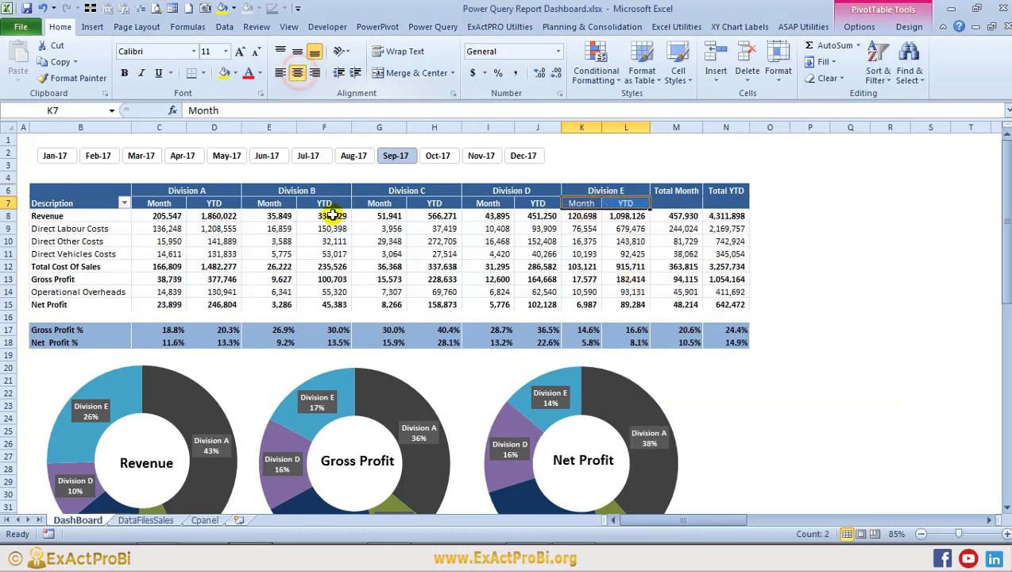
pyautogui.click(530, 264)
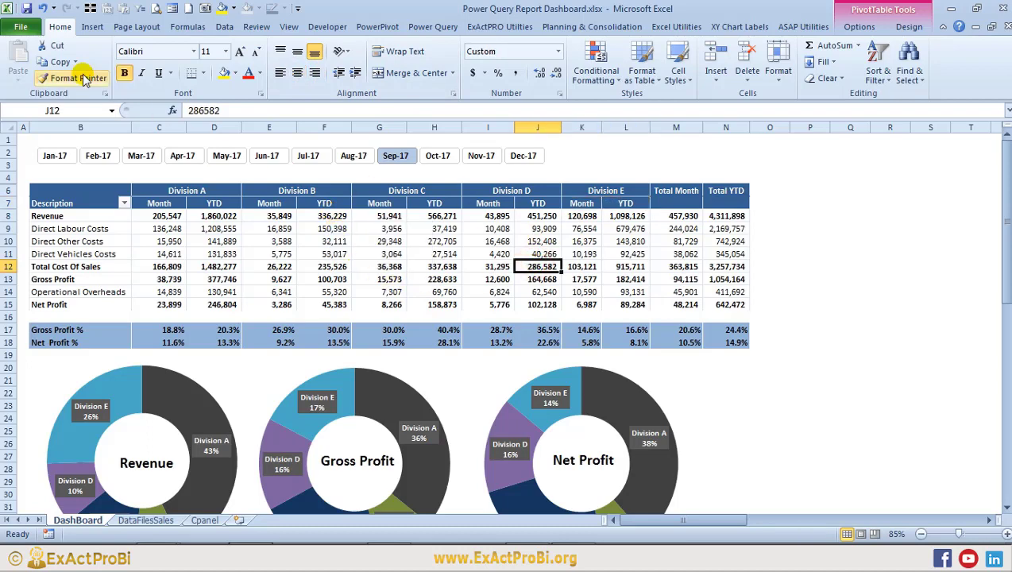
# - Filter the dashboard through individual months from Mar-17 to Dec-17 to check the table and donut charts
pyautogui.click(141, 156)
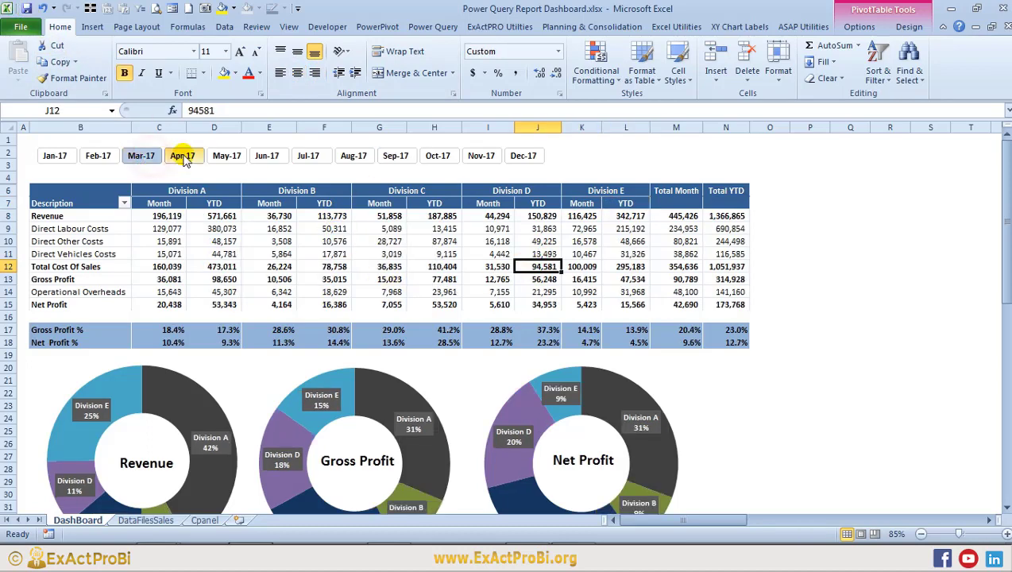
pyautogui.click(181, 156)
pyautogui.click(267, 155)
pyautogui.click(308, 156)
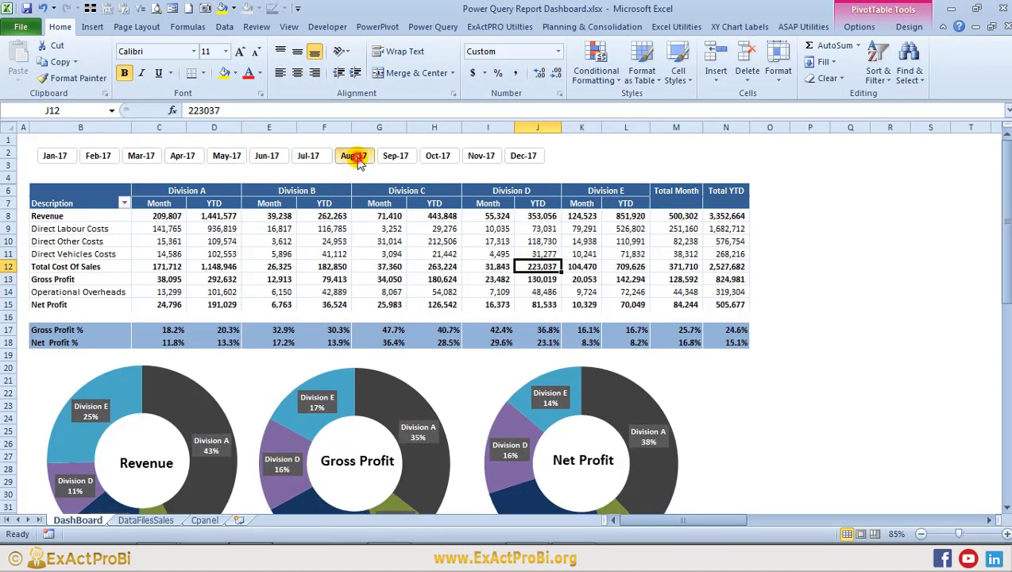
pyautogui.click(354, 156)
pyautogui.click(396, 155)
pyautogui.click(437, 156)
pyautogui.click(481, 155)
pyautogui.click(523, 155)
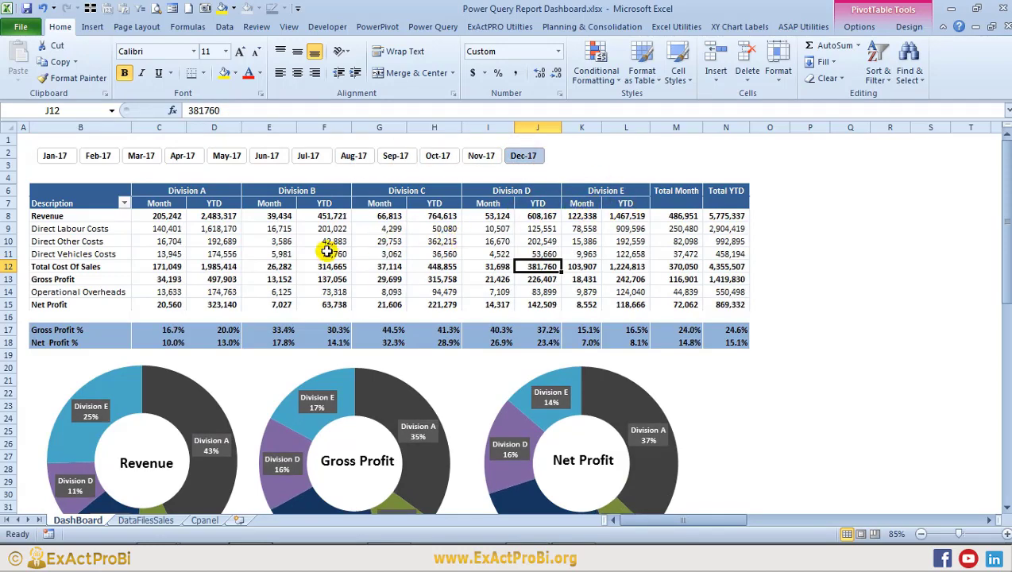
# - Filter the trend charts by Division A, C, D and E in turn and examine them down to the Net Profit chart
pyautogui.scroll(-10, 327, 251)
pyautogui.scroll(5, 305, 253)
pyautogui.scroll(-7, 205, 291)
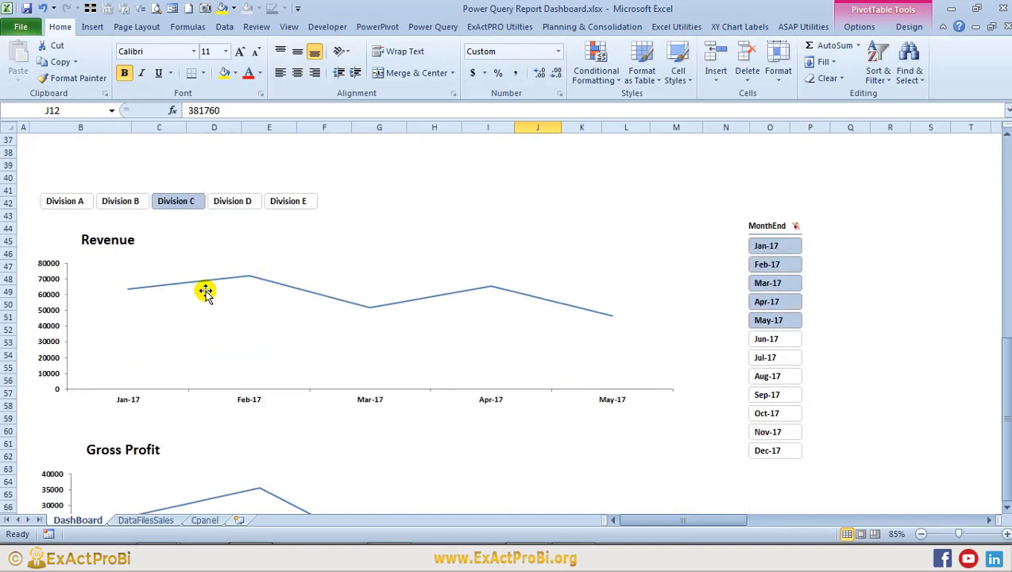
pyautogui.click(65, 163)
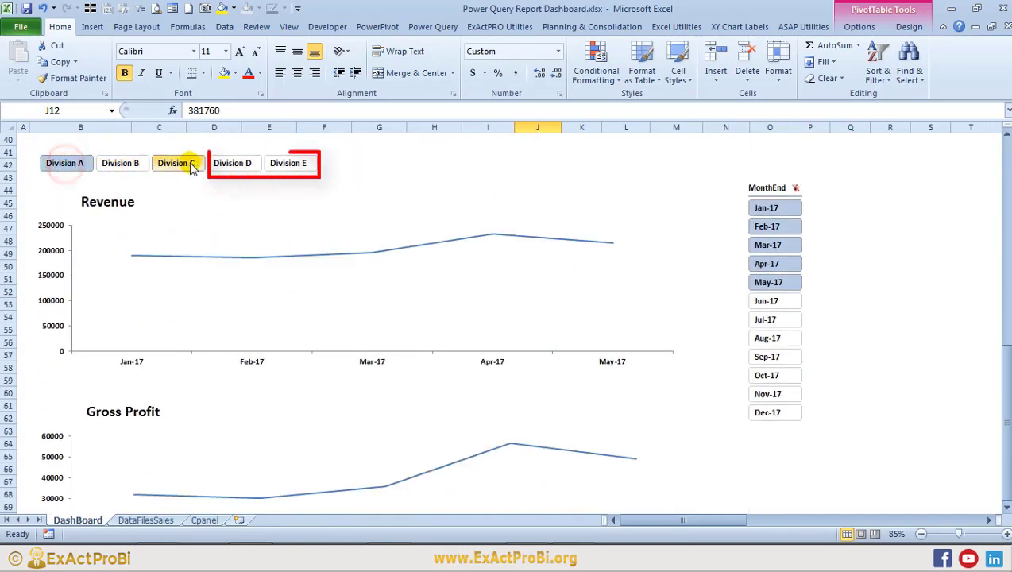
pyautogui.click(176, 163)
pyautogui.click(232, 162)
pyautogui.click(287, 163)
pyautogui.scroll(-5, 311, 272)
pyautogui.scroll(-5, 311, 273)
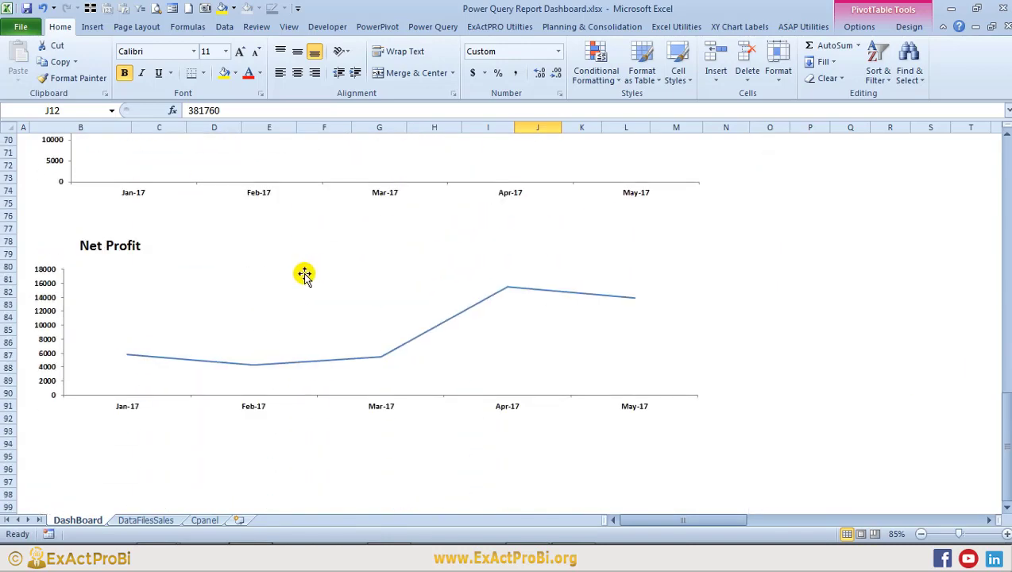
# - Switch the trend charts between Divisions D, C and B, finish on Division E, and return to the summary table
pyautogui.scroll(10, 301, 273)
pyautogui.click(230, 201)
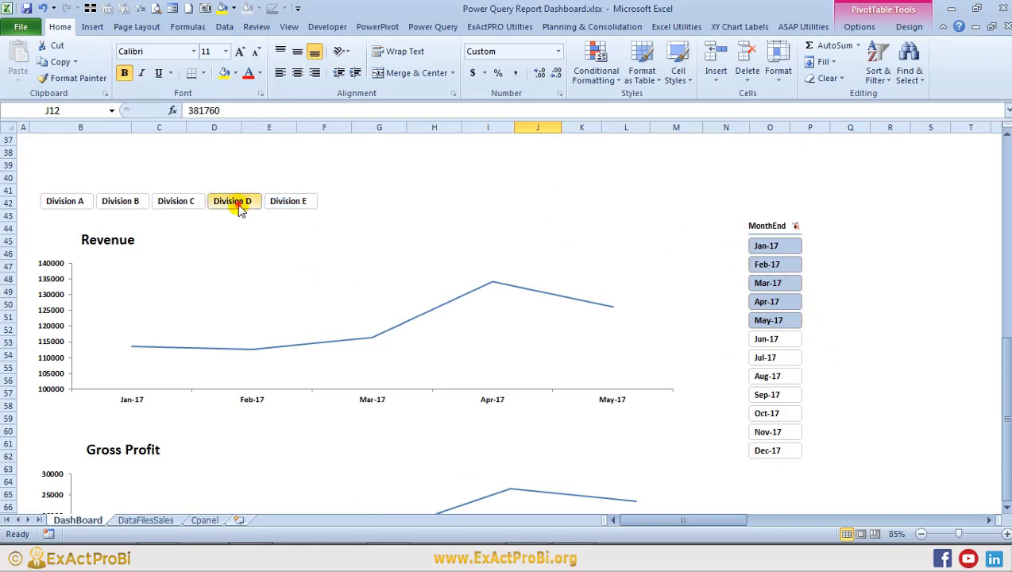
pyautogui.click(176, 201)
pyautogui.click(118, 201)
pyautogui.click(195, 201)
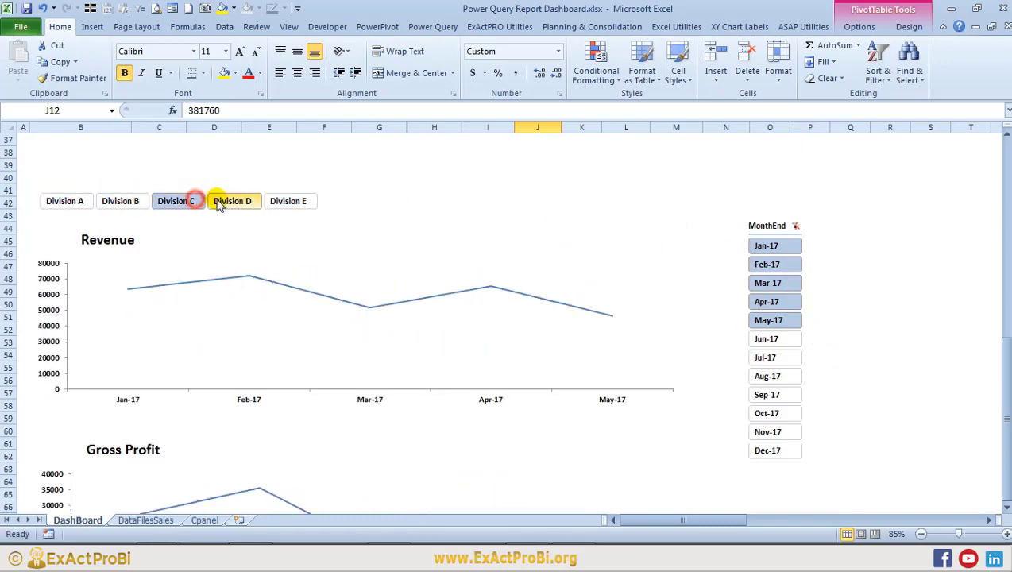
pyautogui.click(288, 201)
pyautogui.scroll(12, 439, 329)
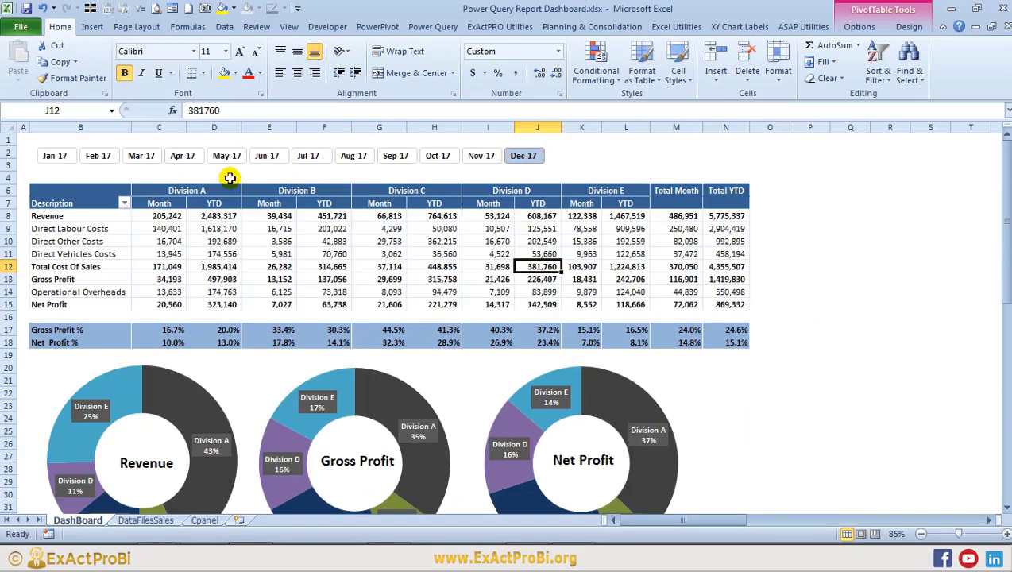
# - Run the dashboard's month filter from Jan-17 through the year to Dec-17 and examine the figures for each month
pyautogui.click(54, 156)
pyautogui.click(98, 156)
pyautogui.click(184, 158)
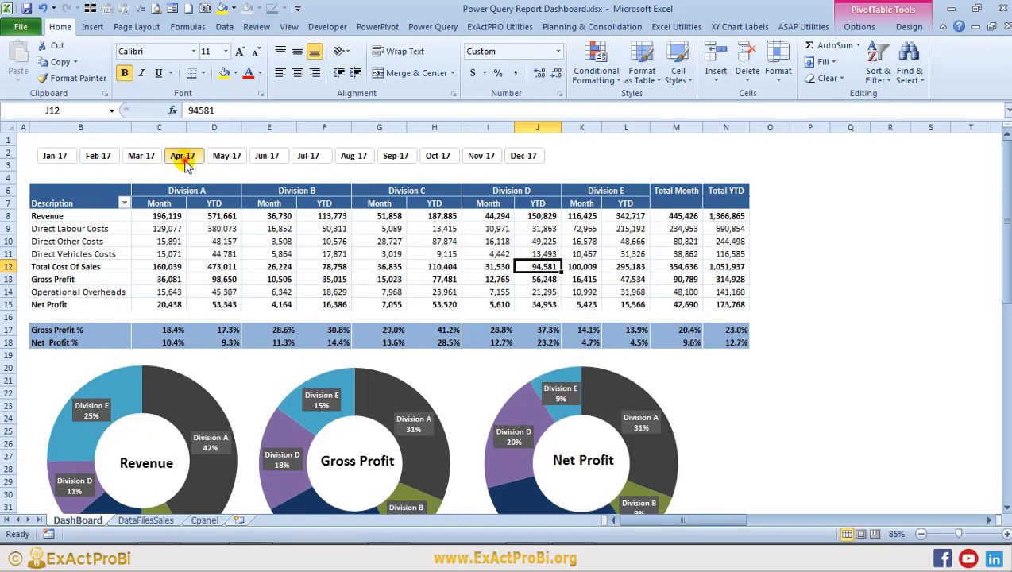
pyautogui.click(226, 156)
pyautogui.click(267, 155)
pyautogui.click(308, 156)
pyautogui.click(353, 156)
pyautogui.click(395, 155)
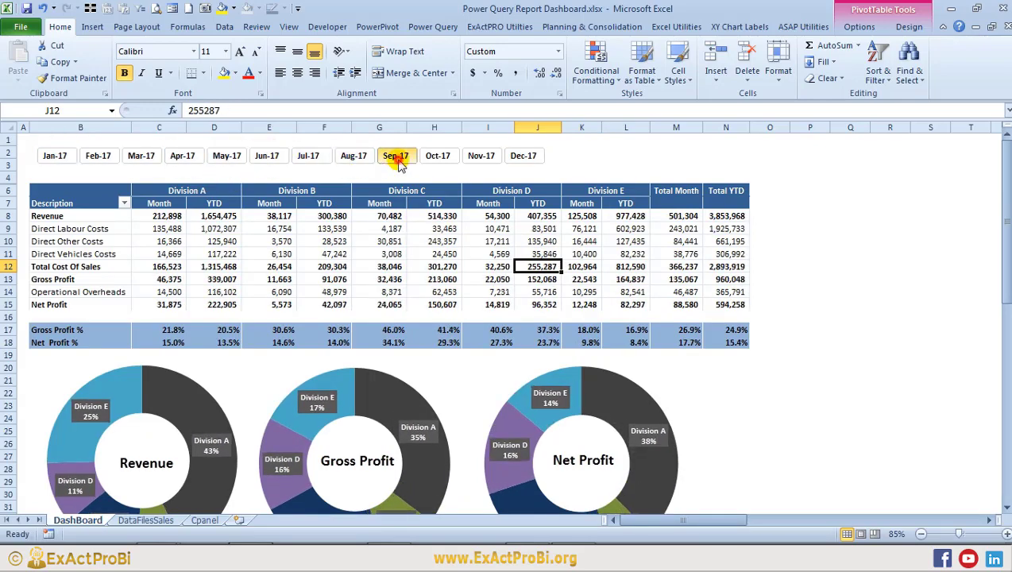
pyautogui.click(437, 156)
pyautogui.click(481, 156)
pyautogui.click(523, 155)
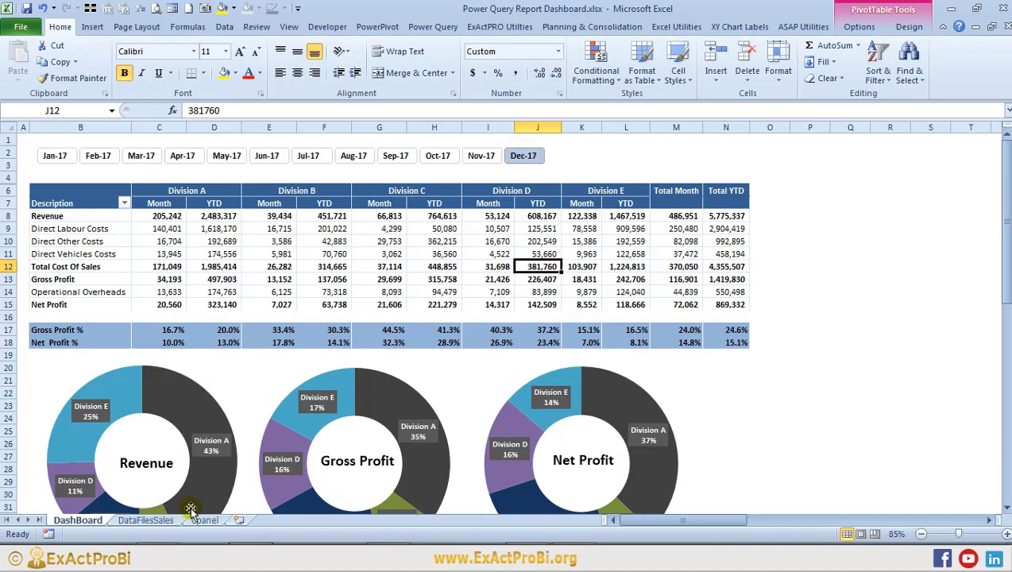
# - Review the DataFilesSales table up to its first rows and inspect the CumAmount formula in cell E6
pyautogui.click(147, 518)
pyautogui.scroll(20, 365, 264)
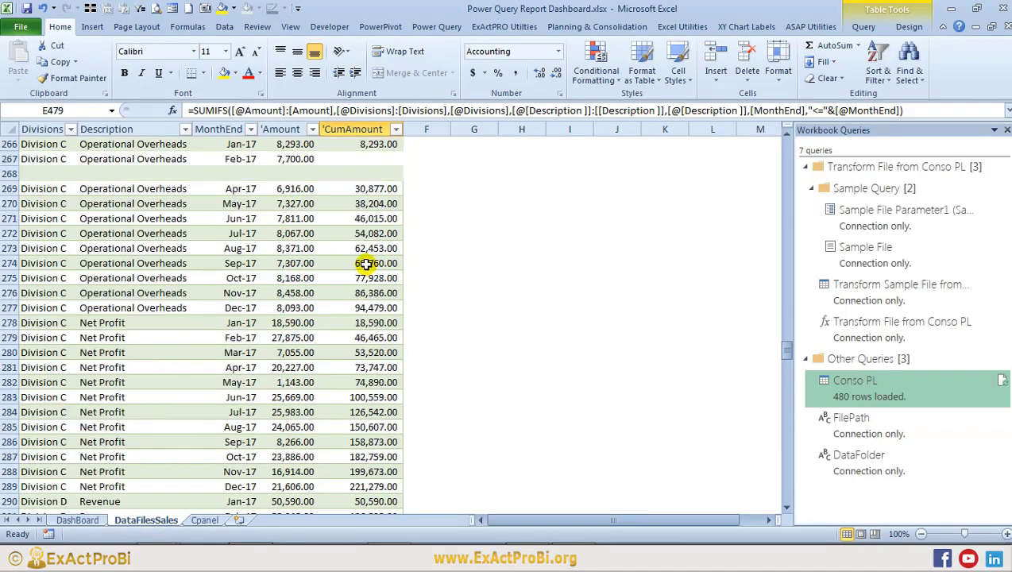
pyautogui.scroll(20, 364, 264)
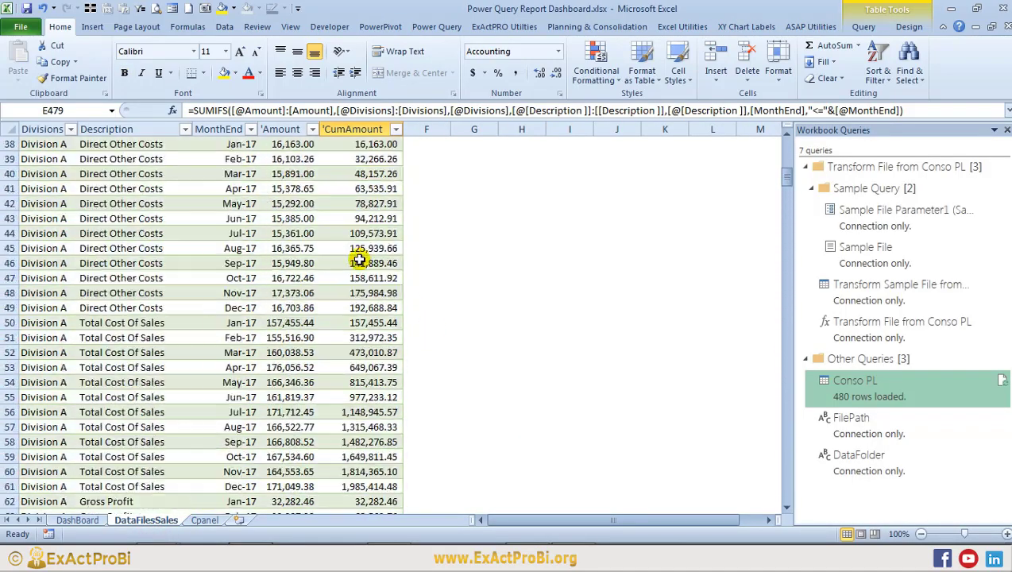
pyautogui.scroll(12, 359, 260)
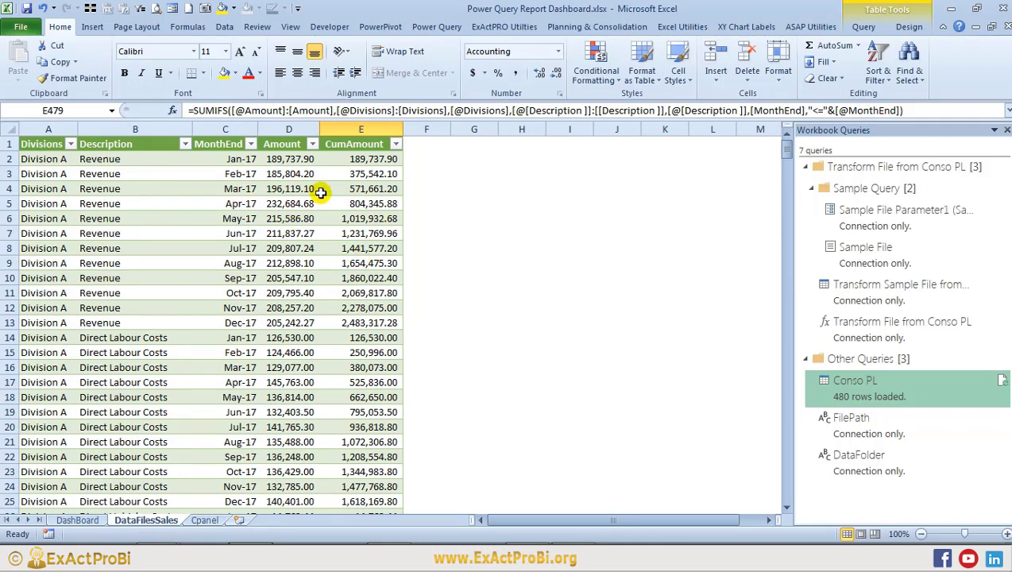
pyautogui.click(347, 217)
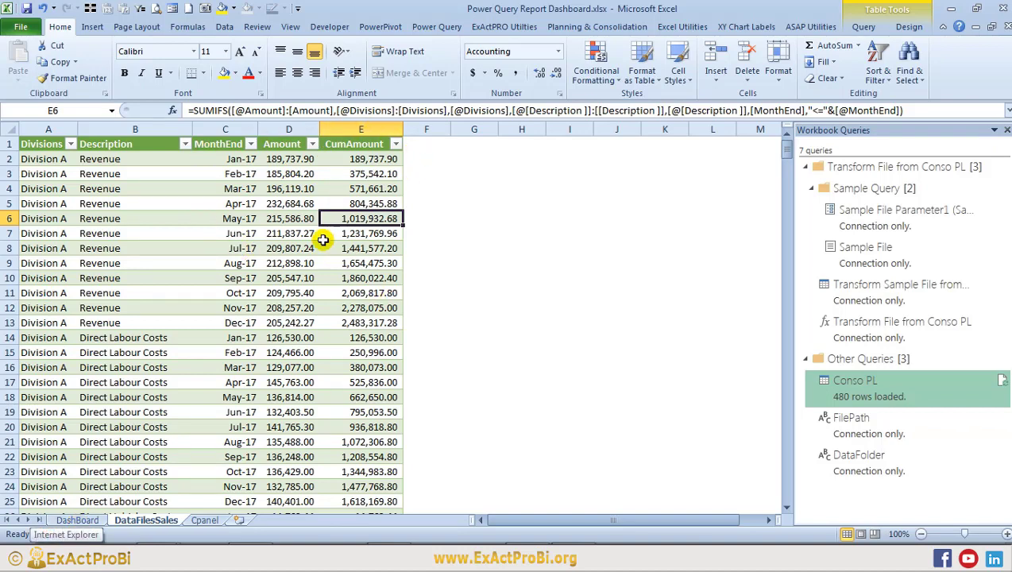
# - Return to the DashBoard sheet and examine its trend charts, donut charts and summary table
pyautogui.click(80, 521)
pyautogui.scroll(-20, 545, 279)
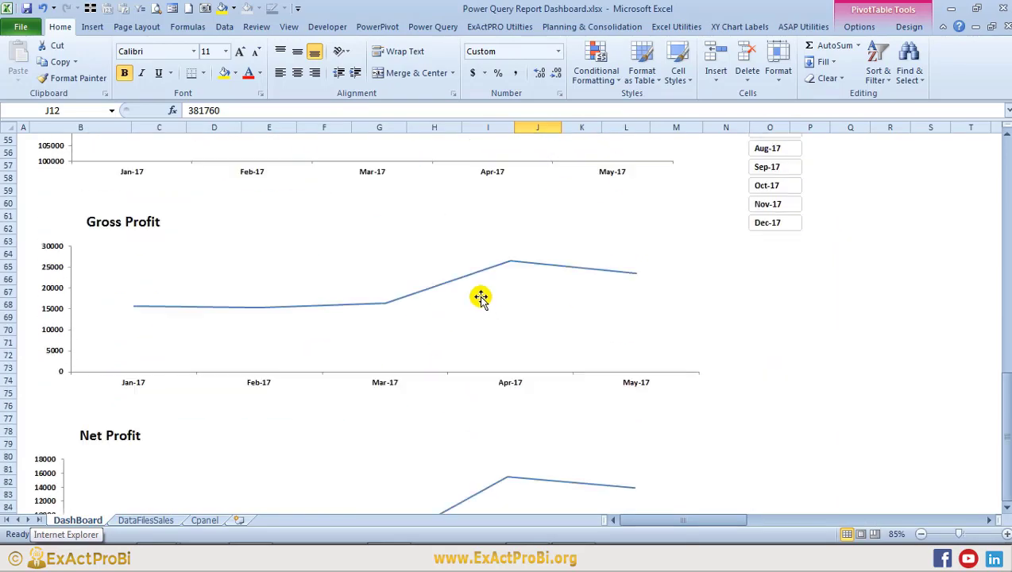
pyautogui.scroll(9, 476, 297)
pyautogui.scroll(16, 476, 301)
pyautogui.scroll(-9, 551, 320)
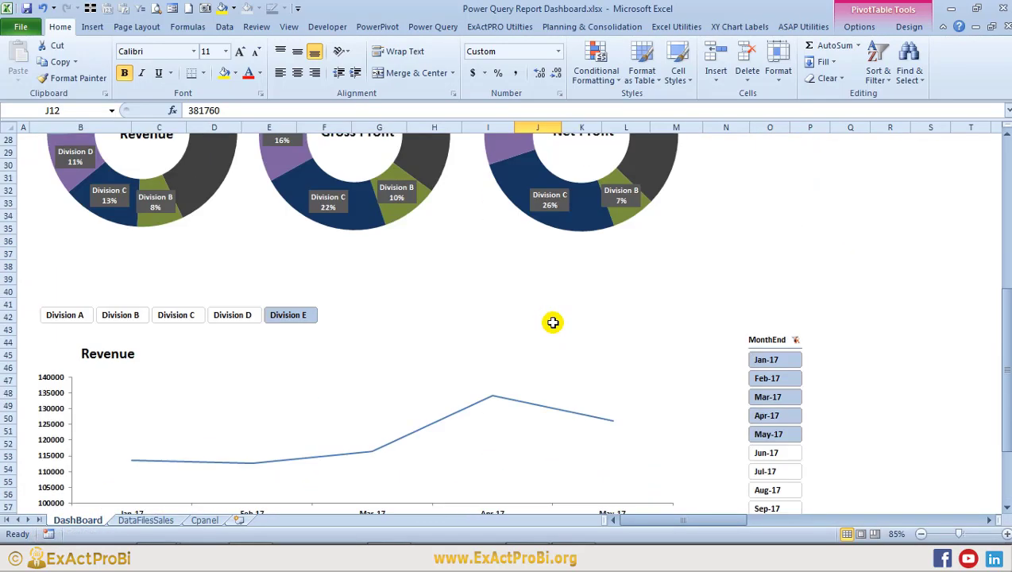
pyautogui.scroll(9, 476, 305)
pyautogui.click(376, 274)
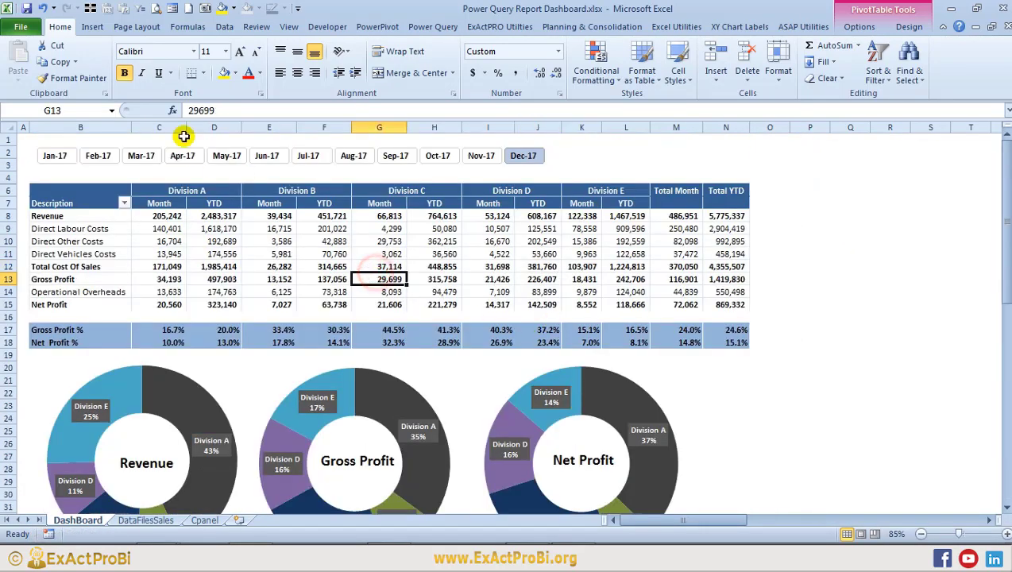
# - Filter the dashboard by Jan-17 and Feb-17 in turn and examine the division shares in the donut charts
pyautogui.click(55, 156)
pyautogui.click(98, 156)
pyautogui.scroll(-5, 189, 278)
pyautogui.scroll(-2, 189, 278)
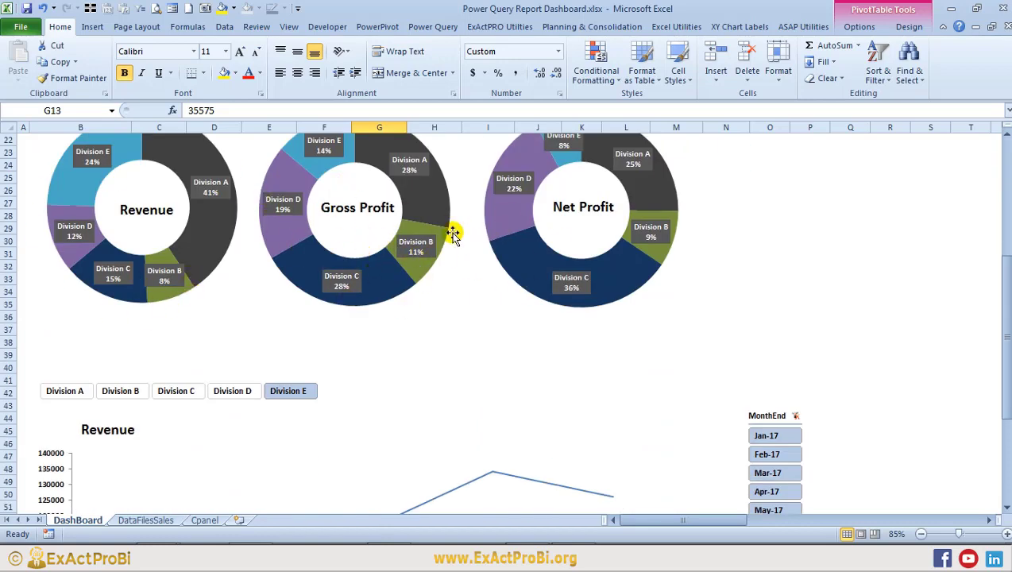
pyautogui.scroll(3, 452, 234)
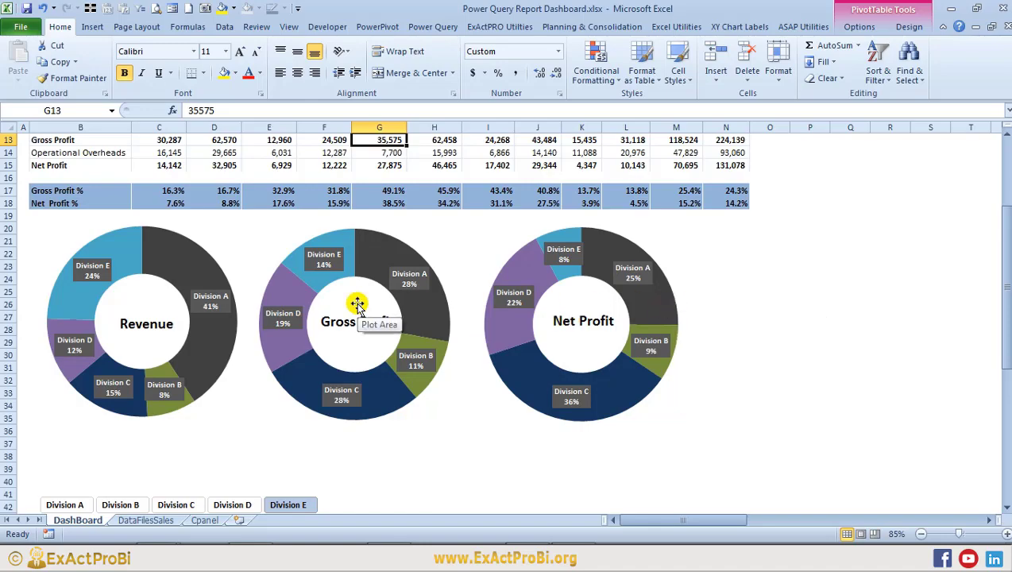
pyautogui.scroll(4, 695, 305)
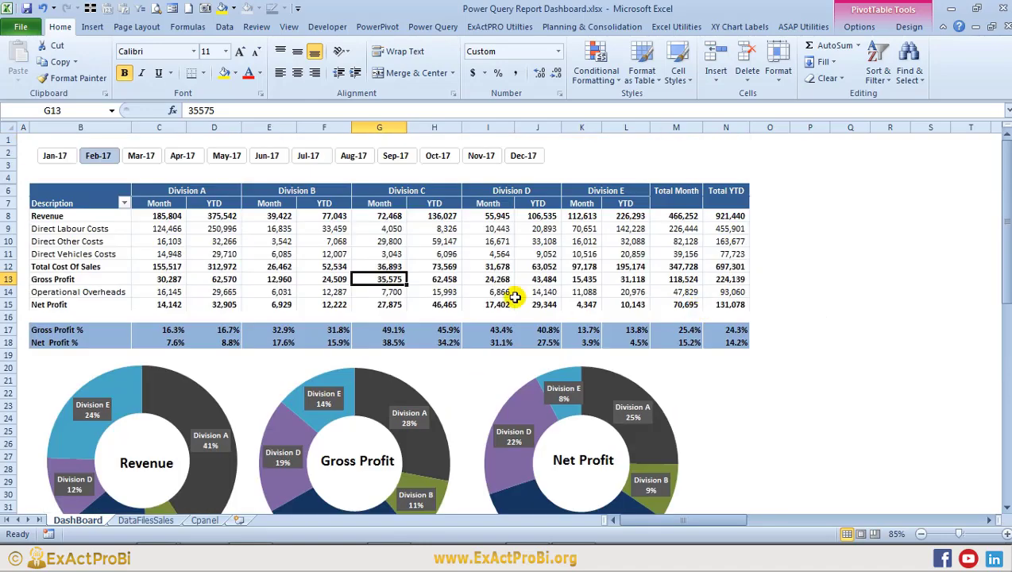
pyautogui.scroll(-15, 500, 291)
pyautogui.scroll(15, 484, 294)
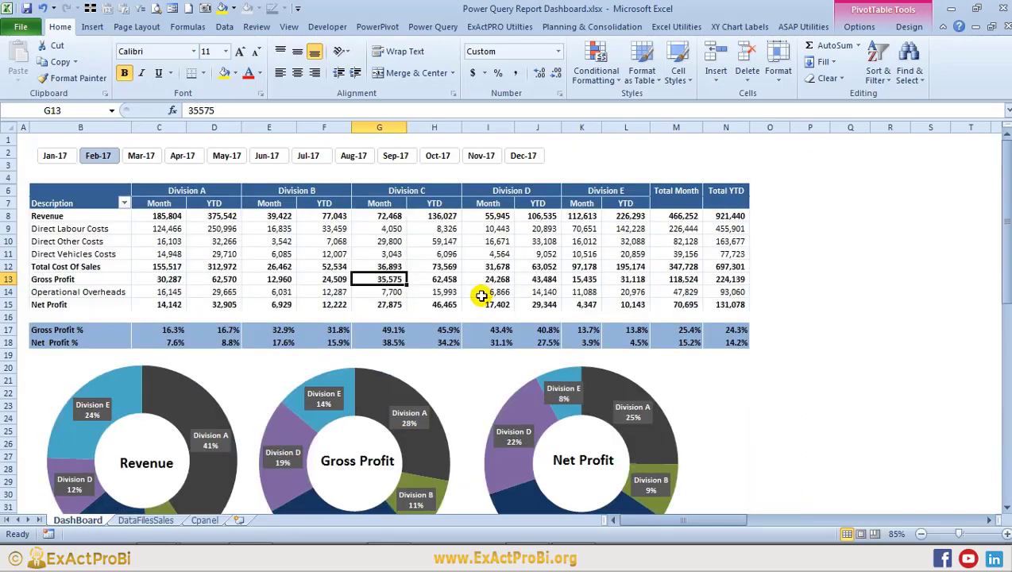
pyautogui.click(216, 267)
pyautogui.scroll(-20, 219, 270)
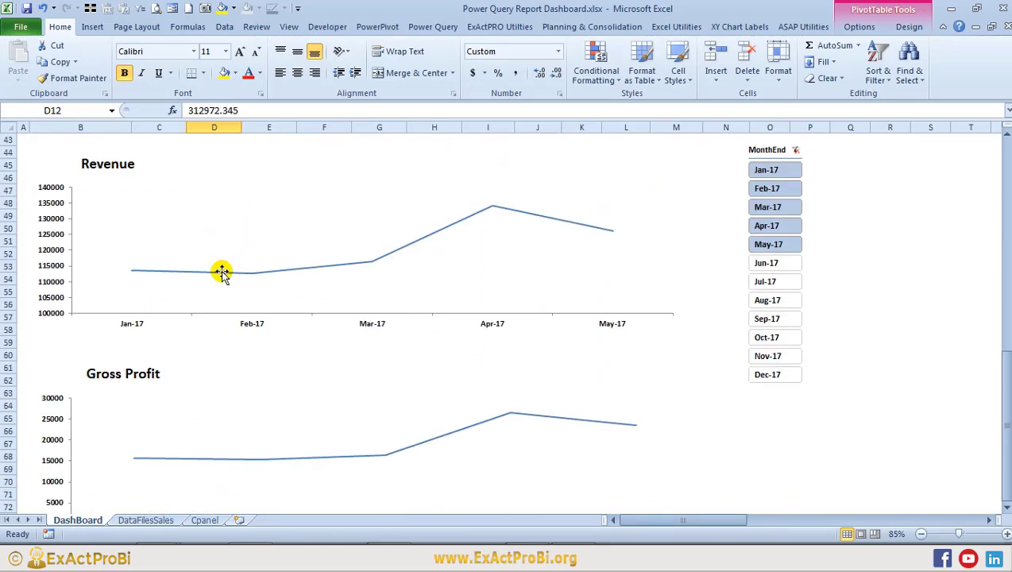
pyautogui.scroll(20, 215, 280)
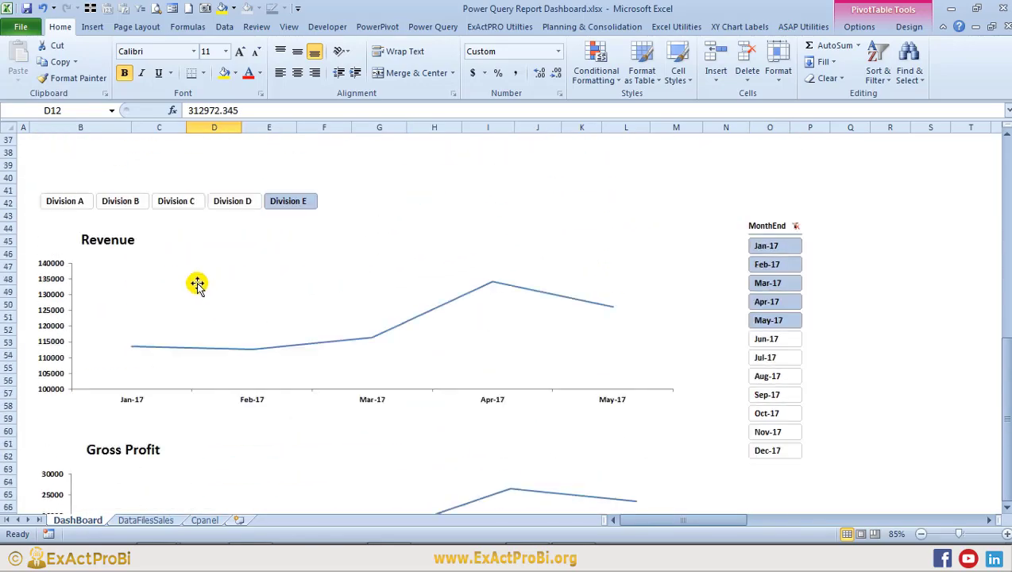
pyautogui.scroll(-10, 197, 263)
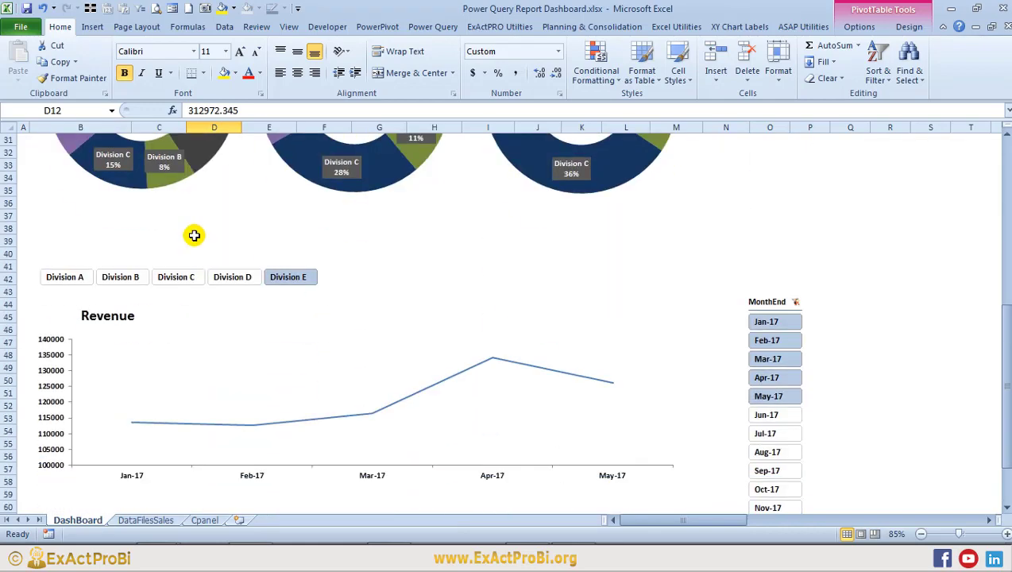
# - Filter the dashboard by Oct-17, Nov-17 and Dec-17 in turn and examine the division shares in the donut charts
pyautogui.scroll(10, 194, 235)
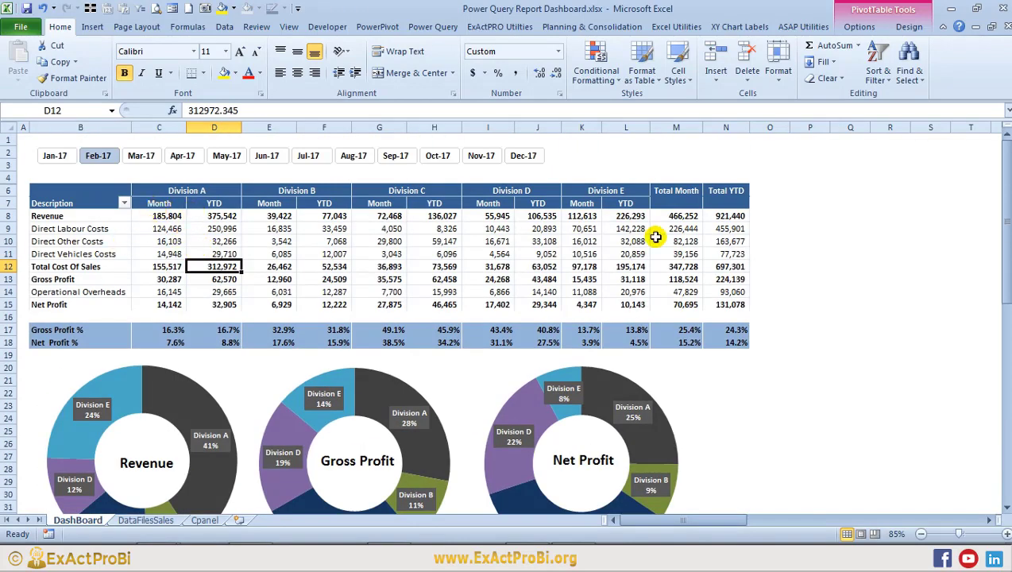
pyautogui.click(437, 155)
pyautogui.click(481, 155)
pyautogui.click(523, 156)
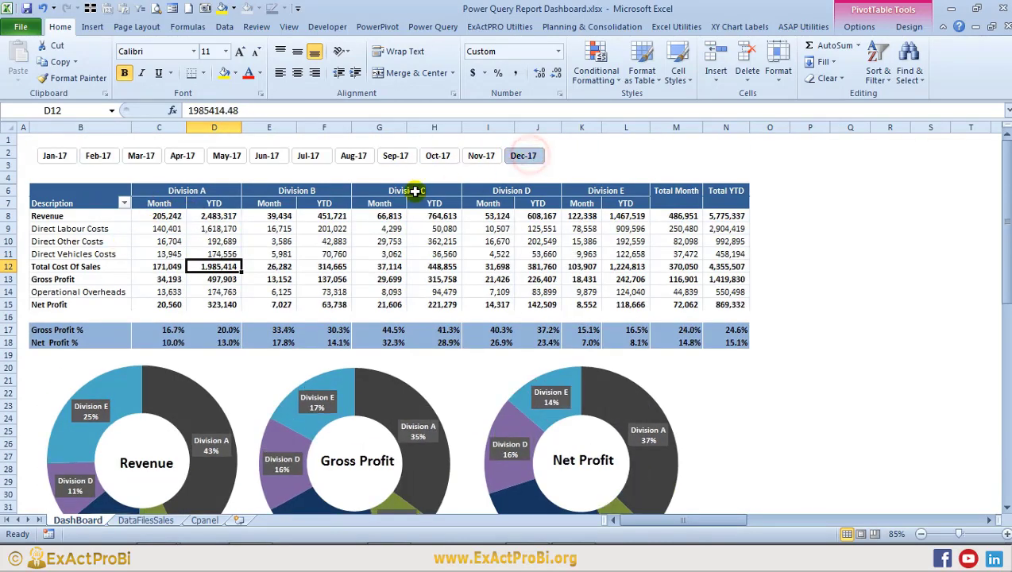
pyautogui.scroll(-5, 169, 243)
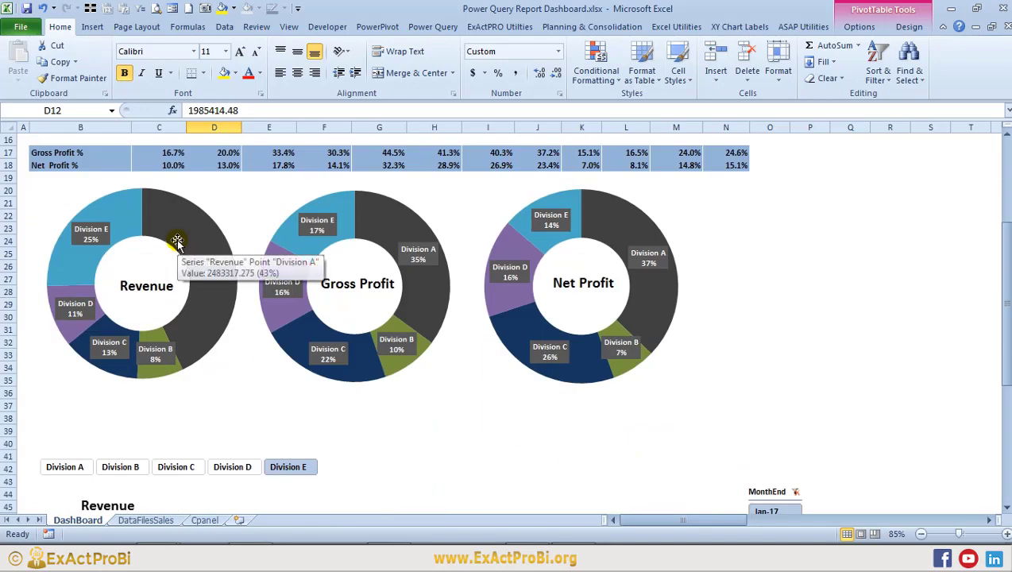
pyautogui.scroll(5, 178, 242)
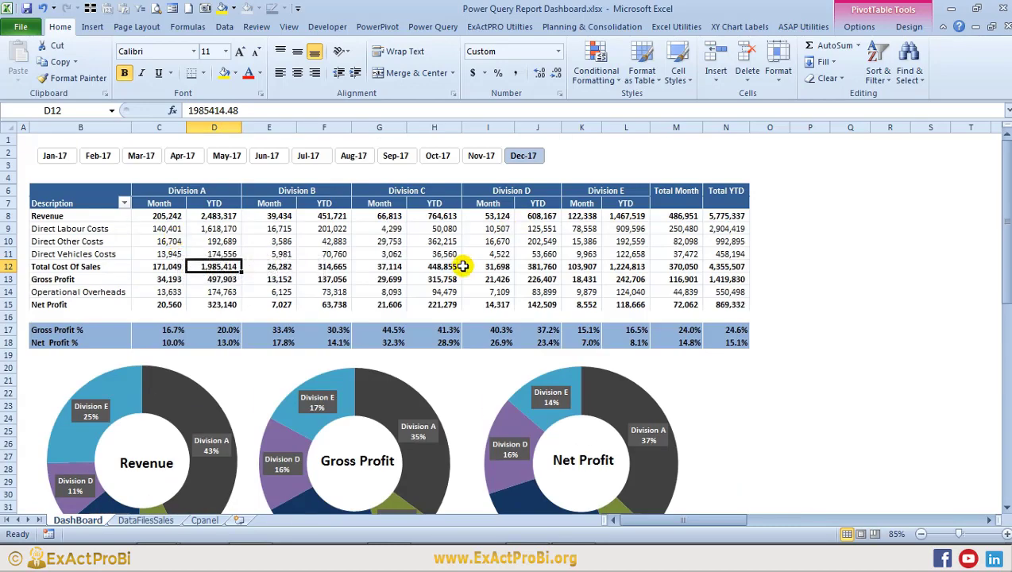
# - Examine the summary table's division figures, checking Division C's Direct Vehicles Costs, Total Cost Of Sales, Gross Profit and Net Profit cells
pyautogui.moveTo(462, 266)
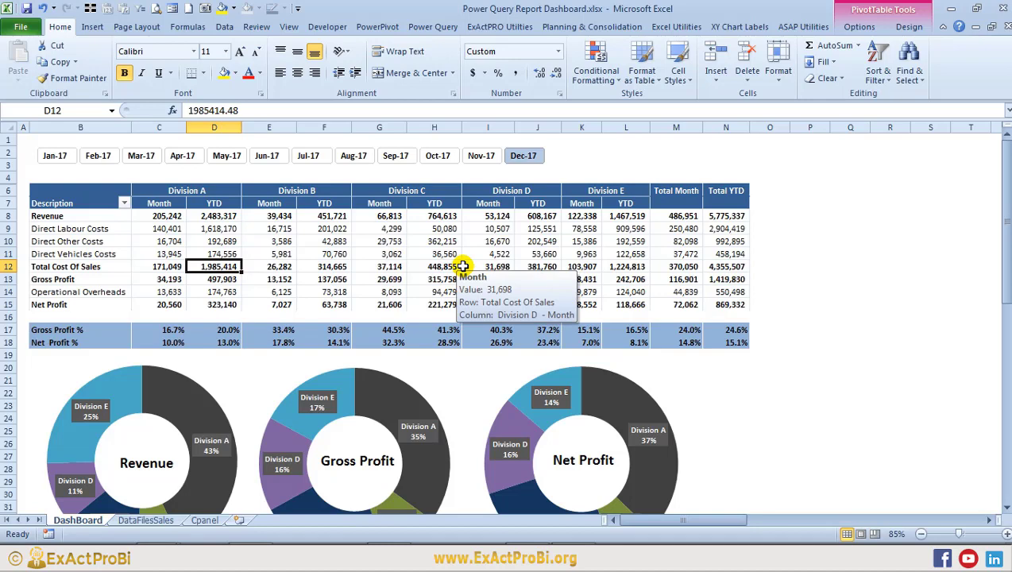
pyautogui.moveTo(581, 247)
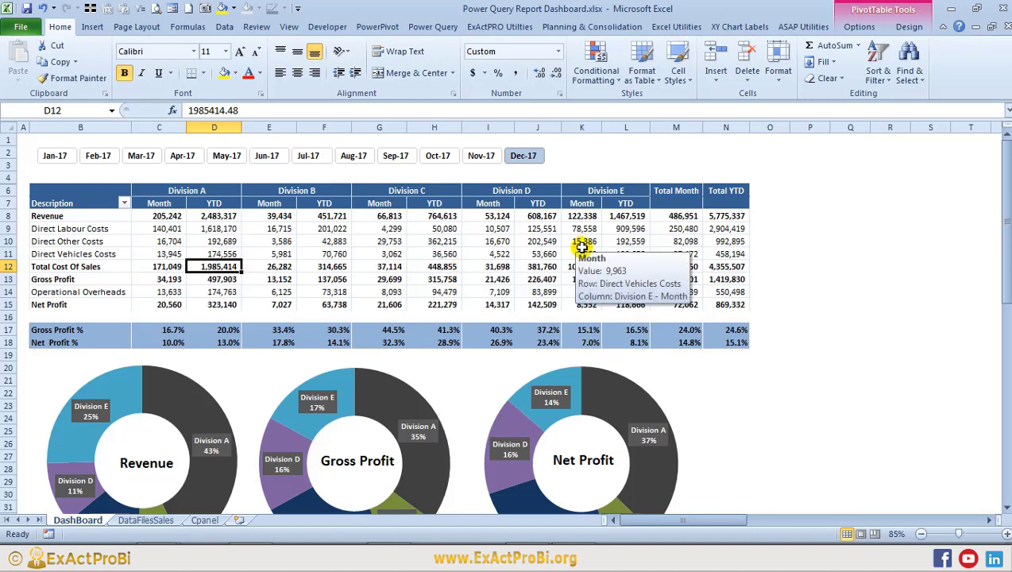
pyautogui.moveTo(373, 256)
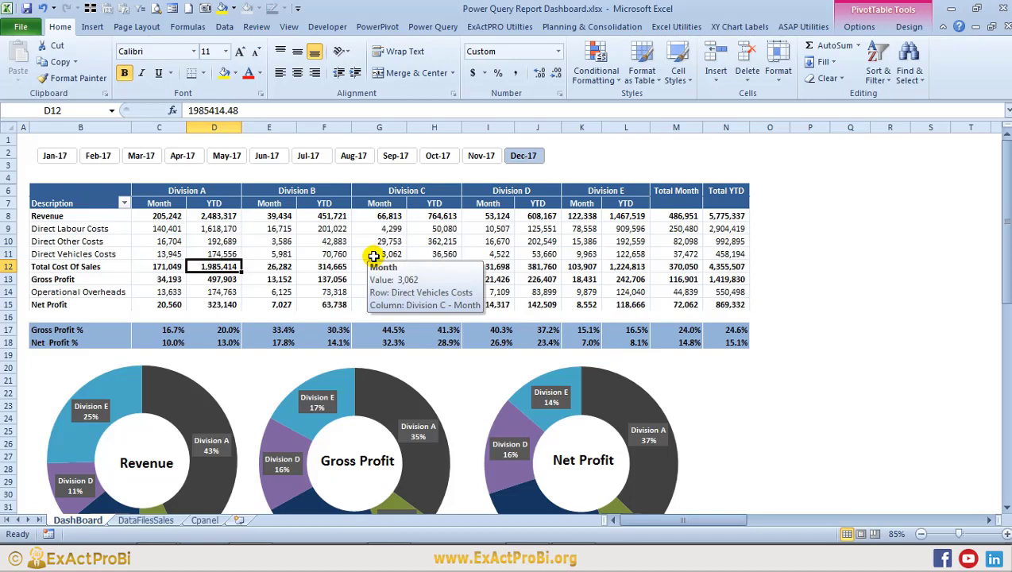
pyautogui.click(373, 254)
pyautogui.click(436, 254)
pyautogui.click(436, 267)
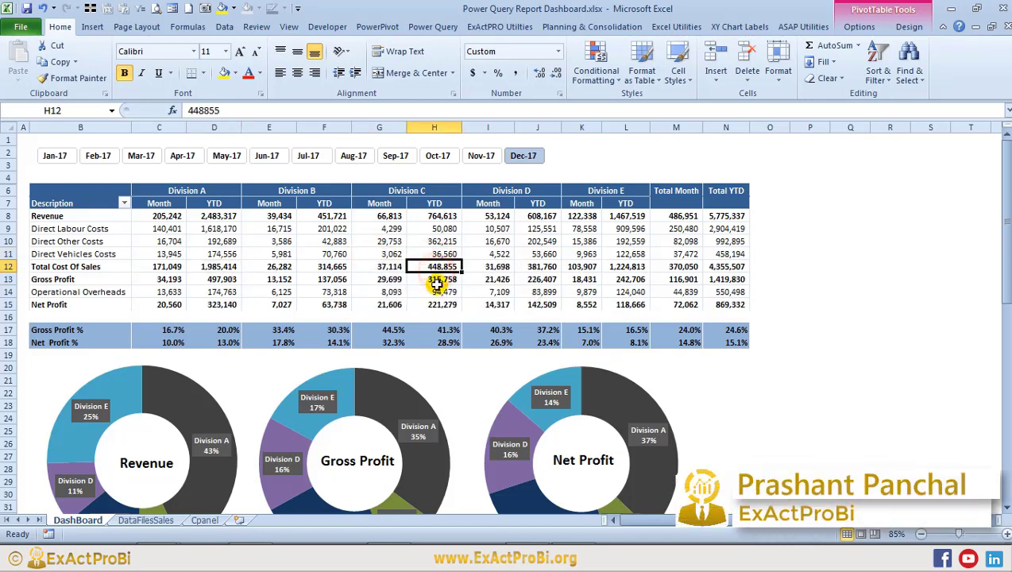
pyautogui.click(436, 283)
pyautogui.click(416, 307)
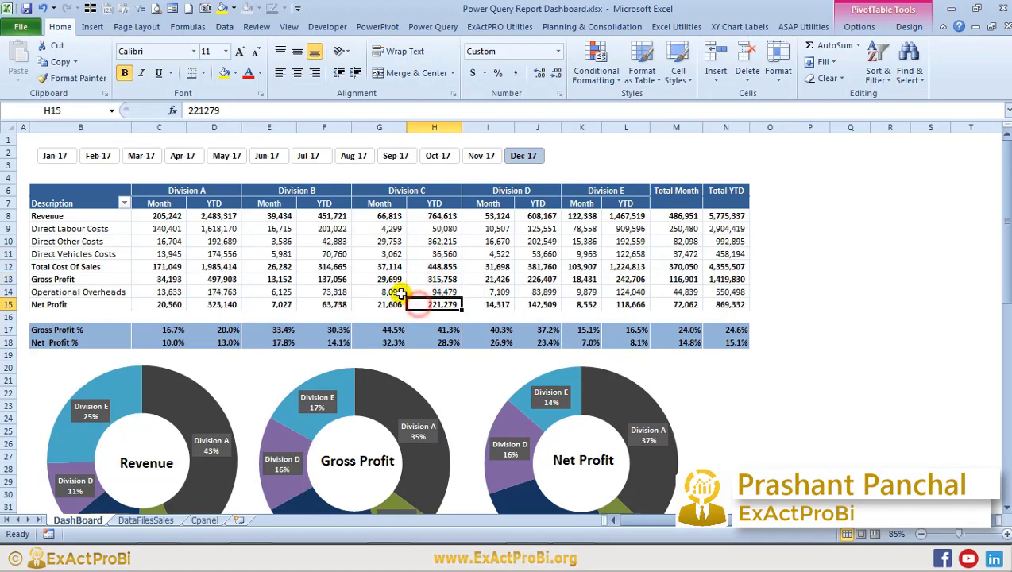